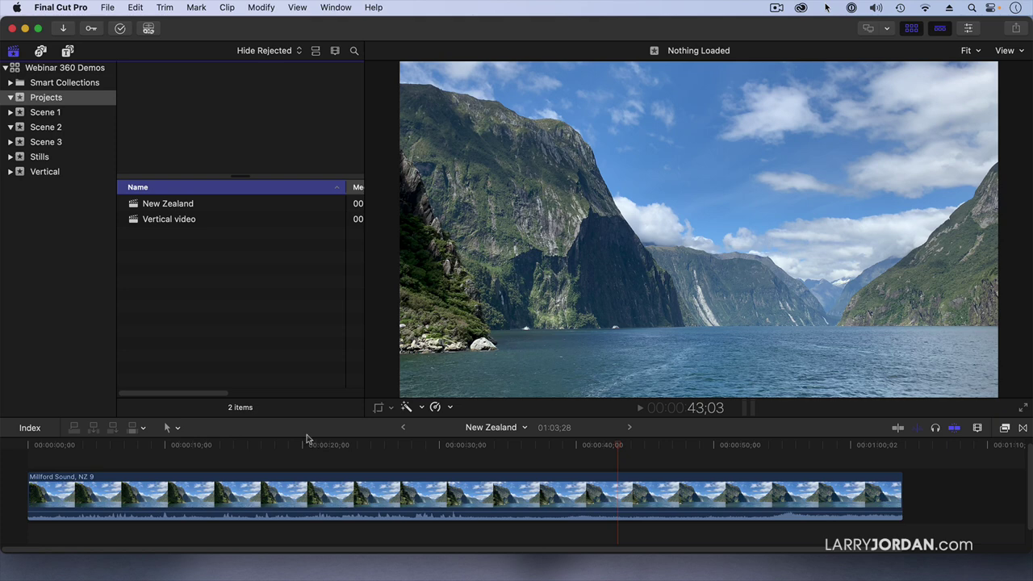
Step: Browse the Scene 1, Scene 2 and Scene 3 events, ending on Scene 3's clips
{"action": "left_click", "coordinate": [84, 113]}
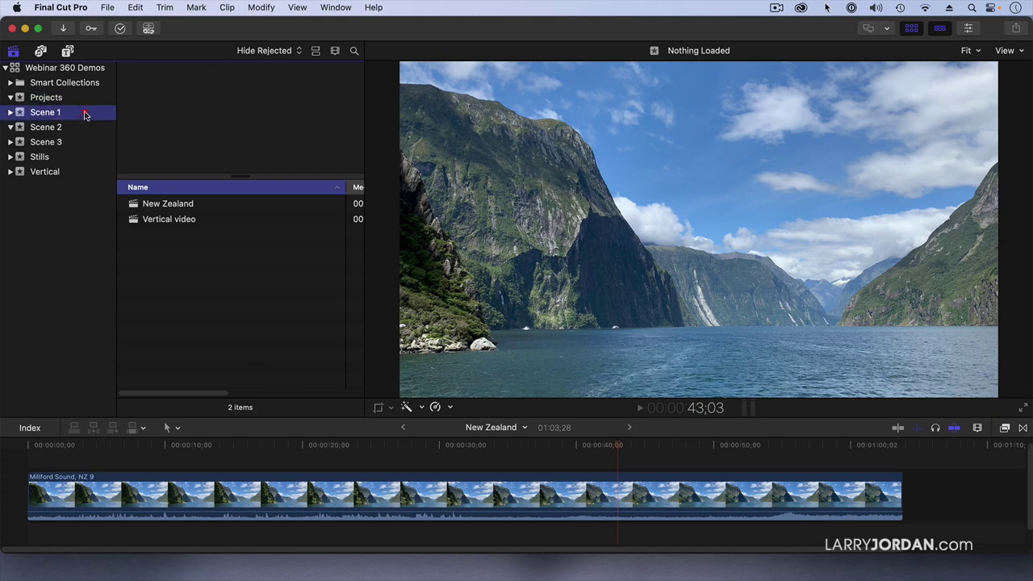
{"action": "left_click", "coordinate": [9, 112]}
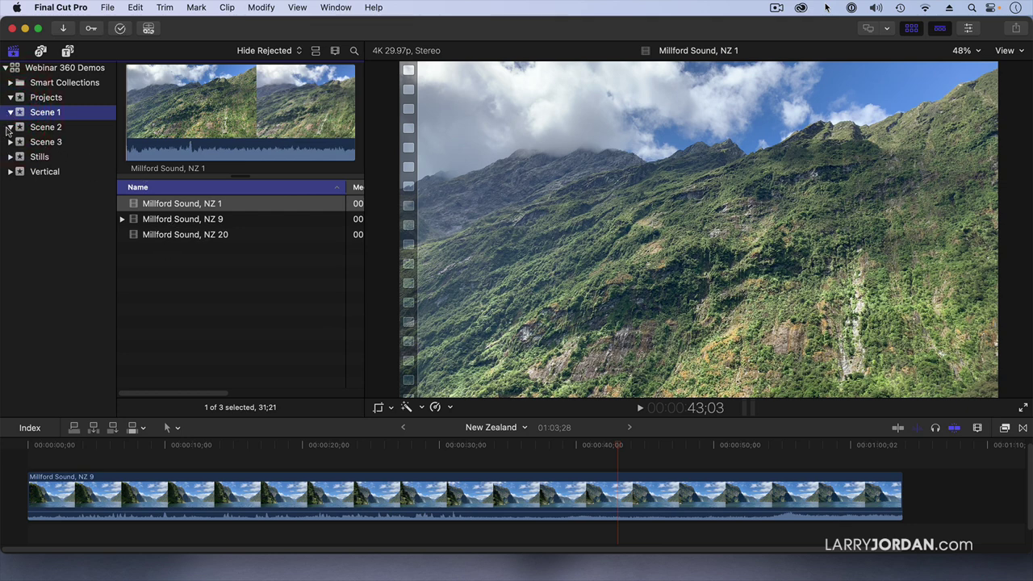
{"action": "left_click", "coordinate": [40, 130]}
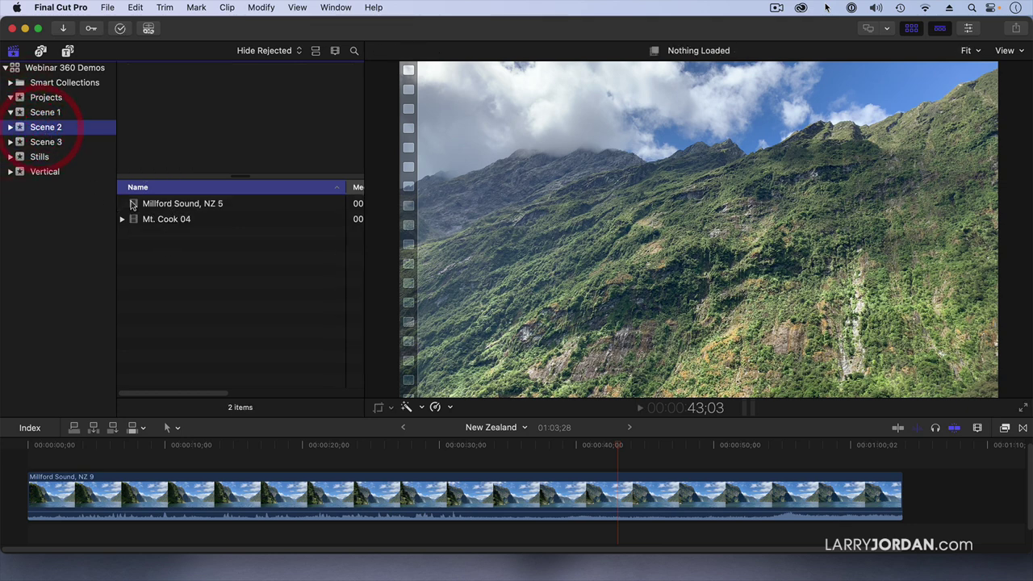
{"action": "left_click", "coordinate": [65, 142]}
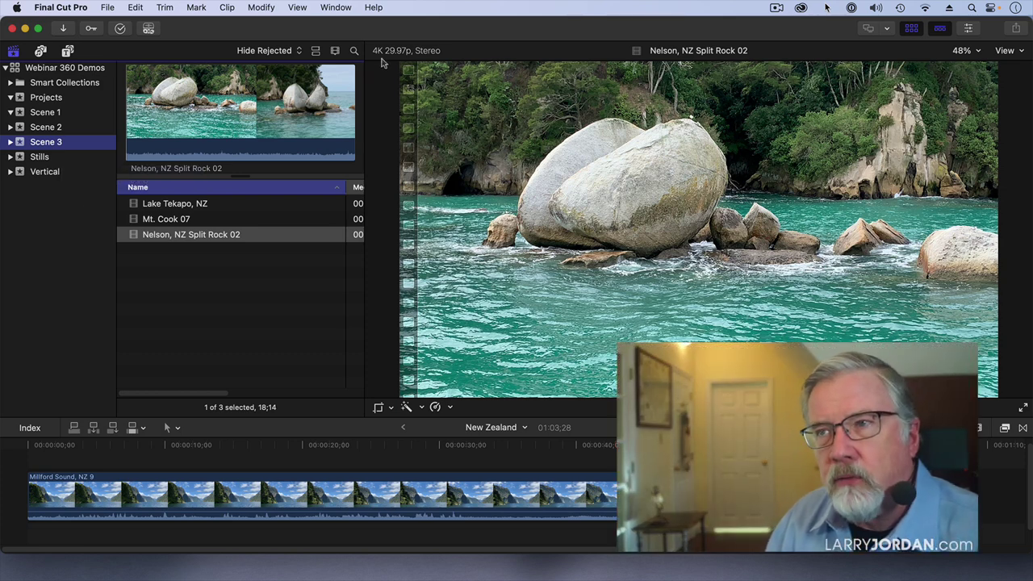
Step: Search the whole Webinar 360 Demos library for 'cook', listing Mt. Cook 04 and Mt. Cook 07
{"action": "left_click", "coordinate": [354, 51]}
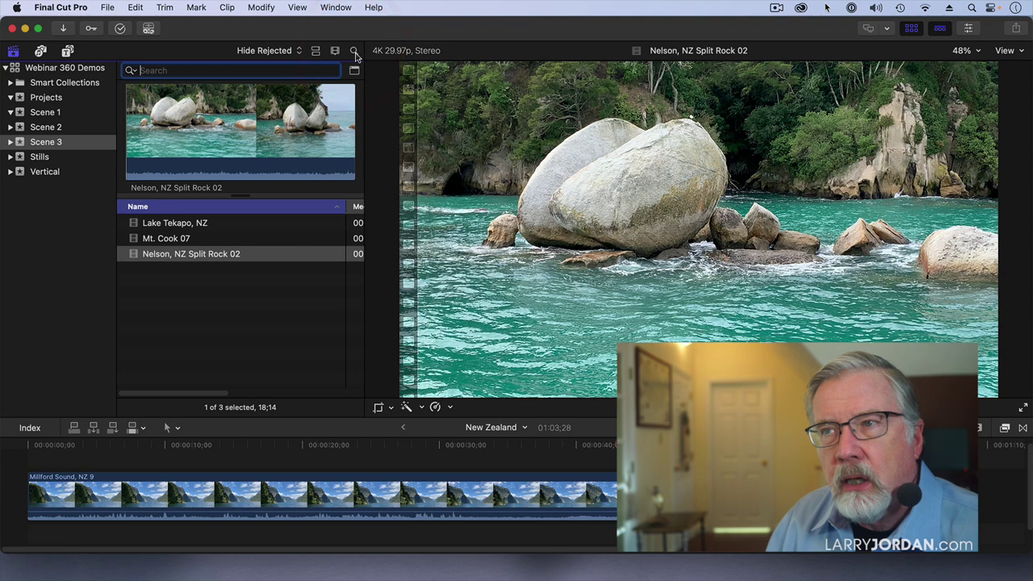
{"action": "left_click", "coordinate": [276, 70]}
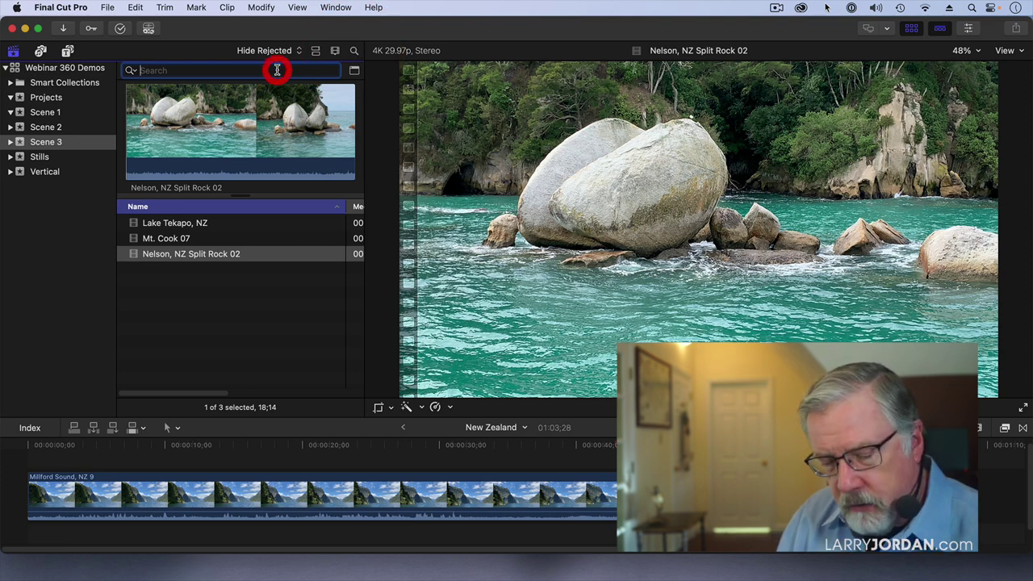
{"action": "type", "text": "cook"}
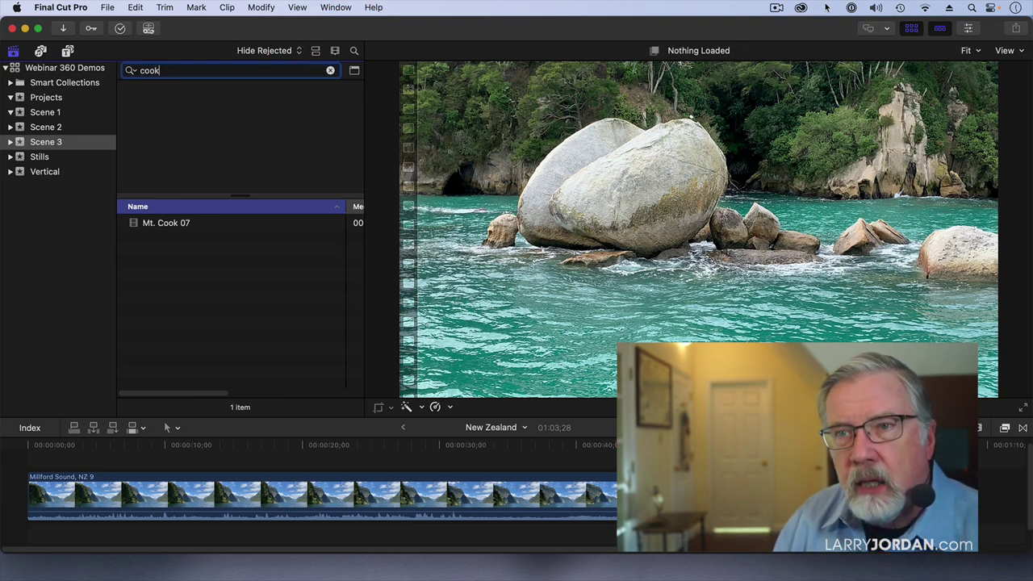
{"action": "left_click", "coordinate": [69, 130]}
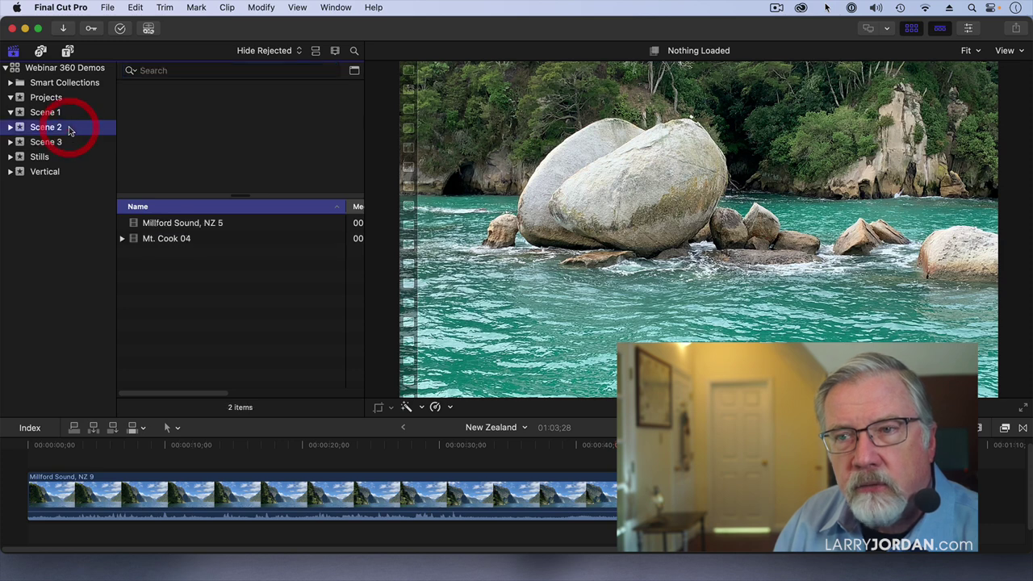
{"action": "left_click", "coordinate": [64, 112]}
{"action": "left_click", "coordinate": [79, 68]}
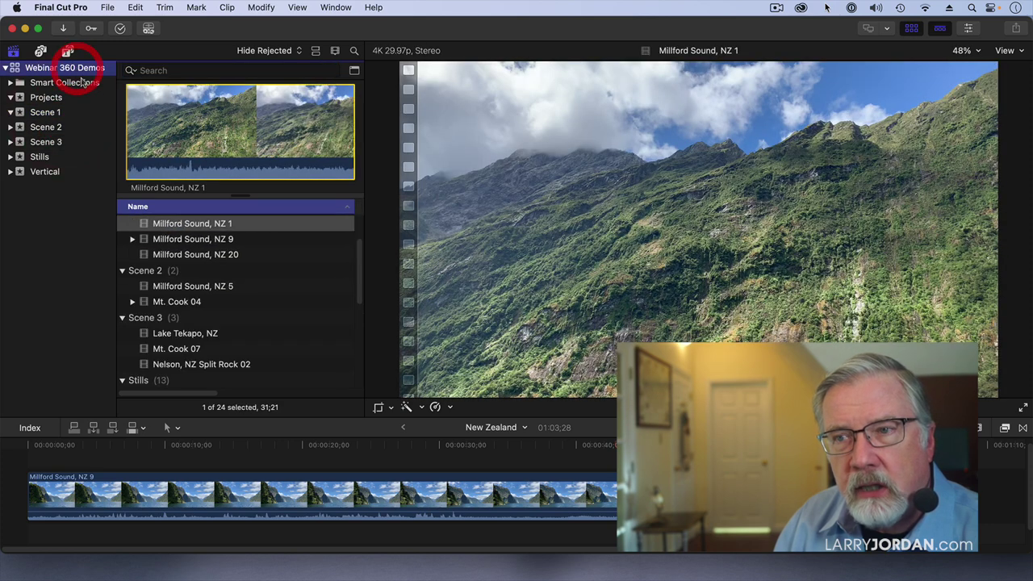
{"action": "left_click", "coordinate": [203, 69]}
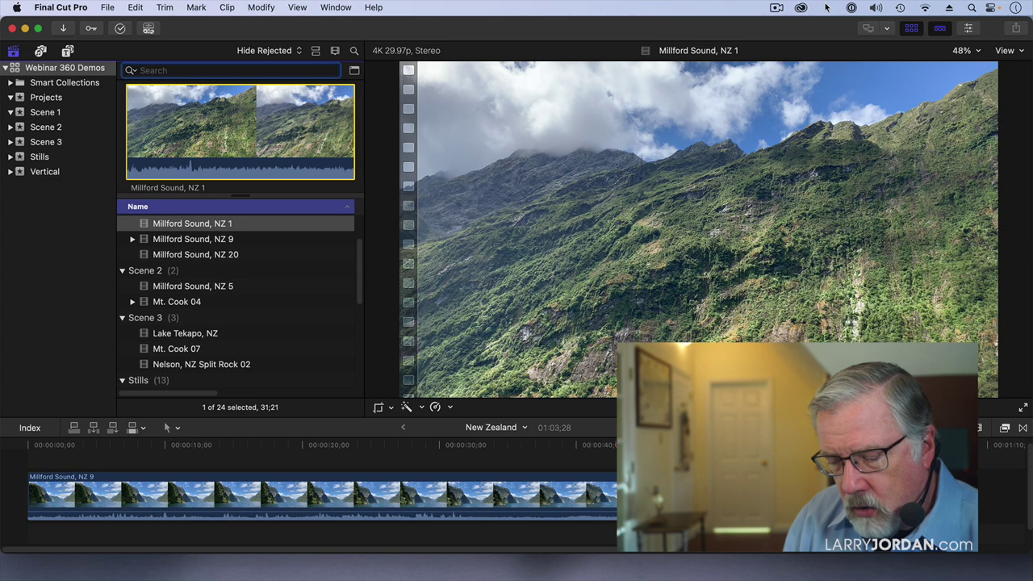
{"action": "type", "text": "cook"}
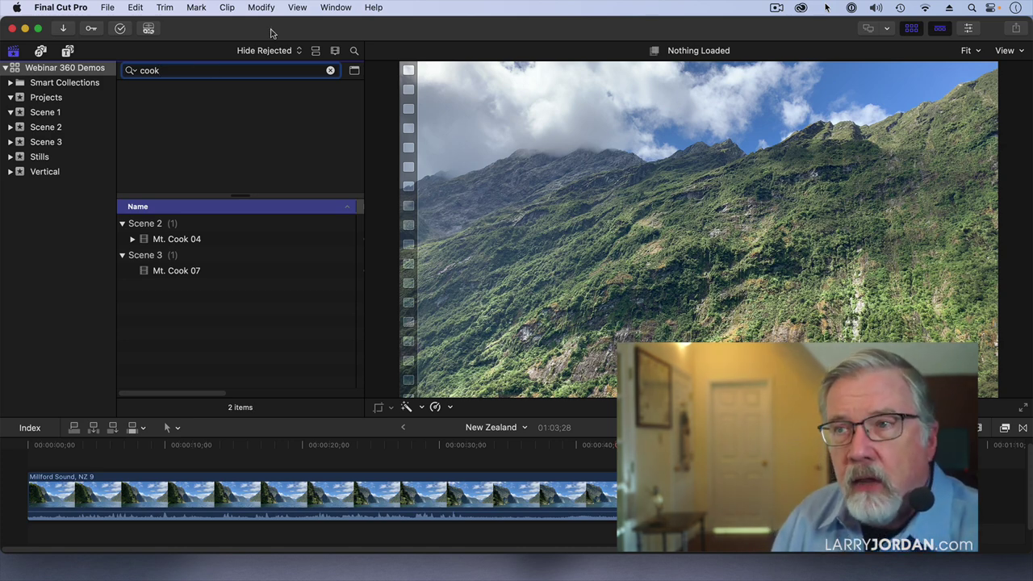
Step: In the filter window, add a second Text criterion for 'lake'
{"action": "left_click", "coordinate": [355, 71]}
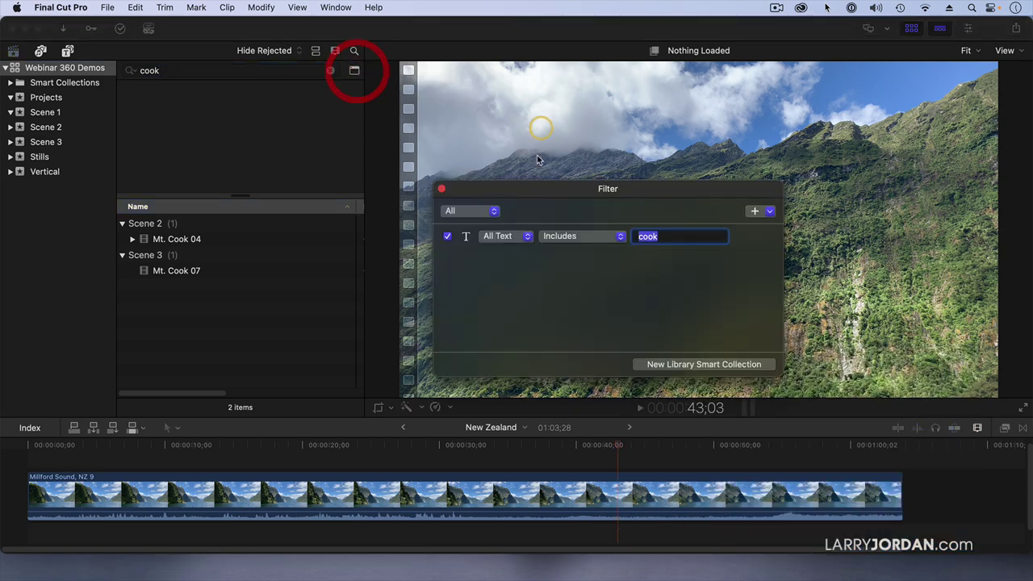
{"action": "left_click_drag", "start_coordinate": [530, 189], "coordinate": [533, 119]}
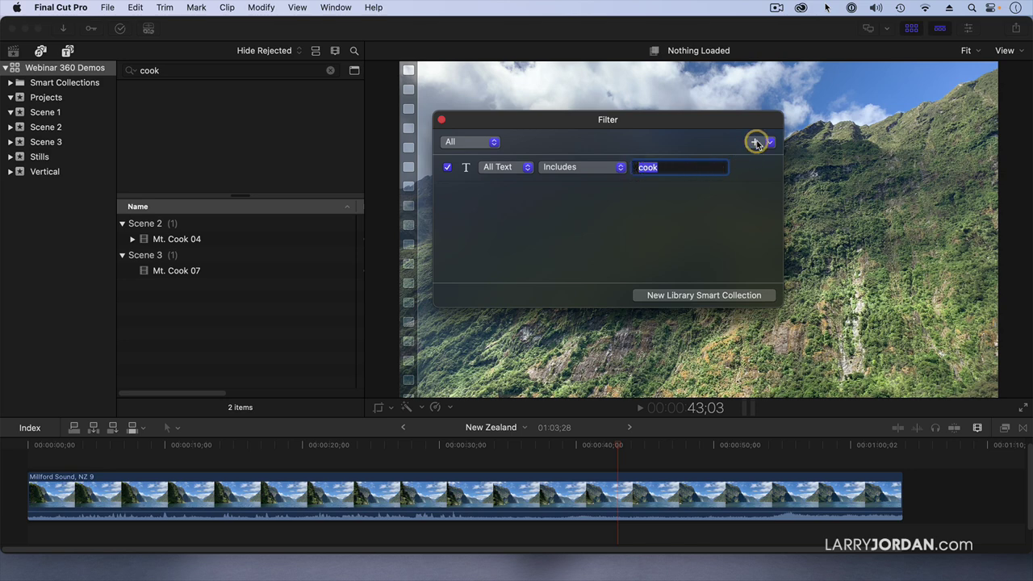
{"action": "left_click", "coordinate": [756, 143]}
{"action": "left_click", "coordinate": [762, 159]}
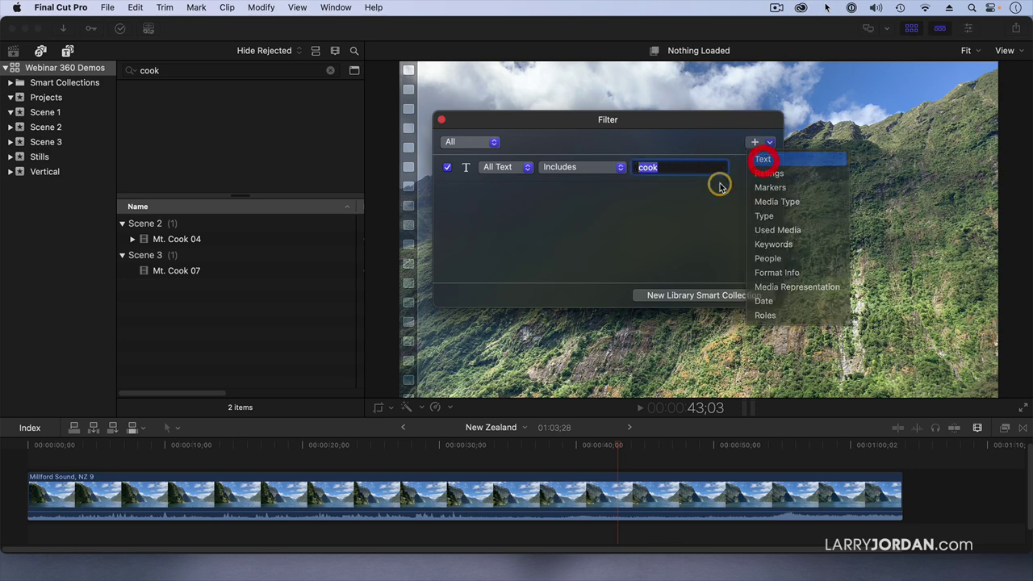
{"action": "left_click", "coordinate": [647, 194]}
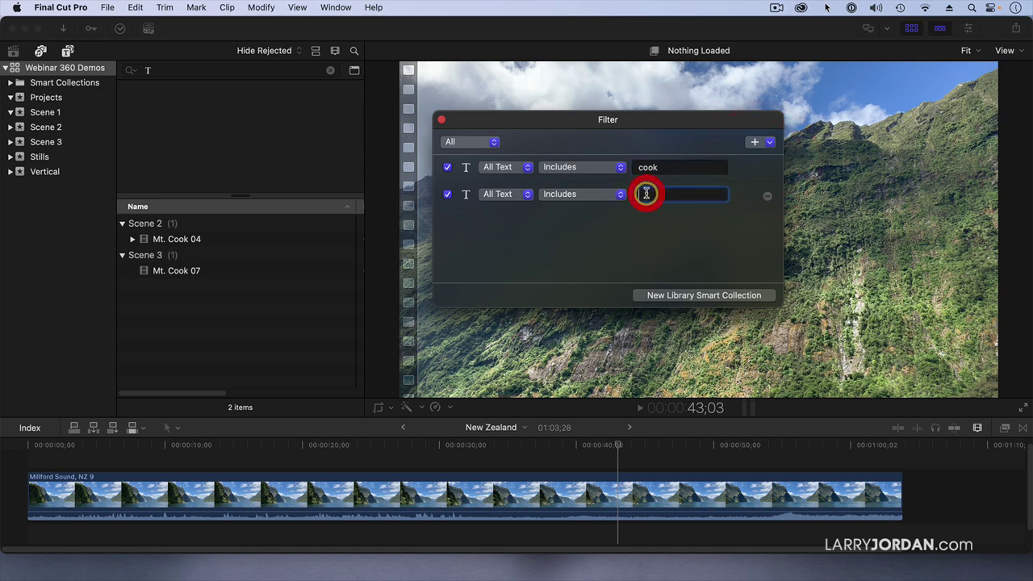
{"action": "type", "text": "lake"}
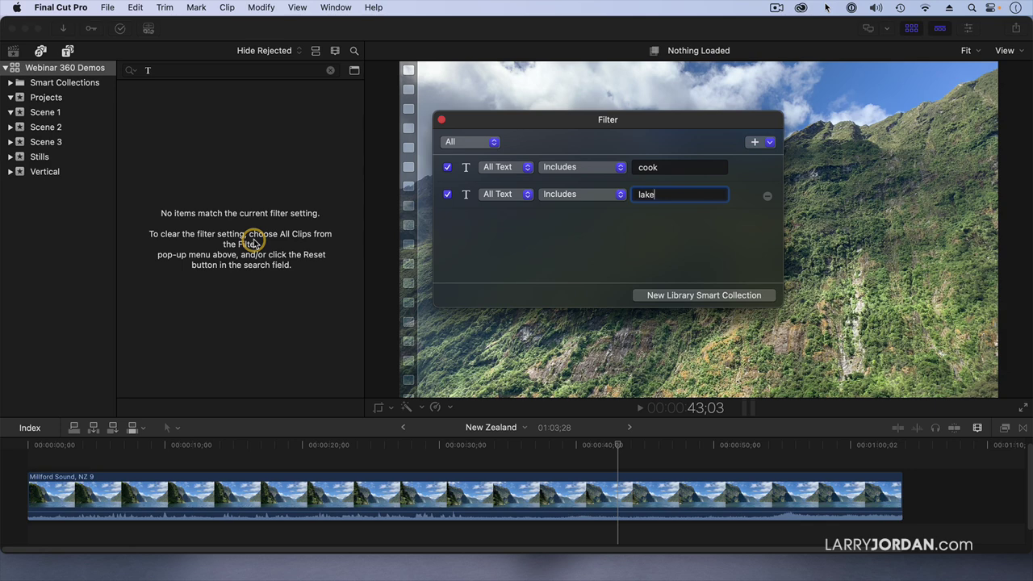
Step: Set the filter to match Any criterion so clips with cook or lake appear
{"action": "left_click", "coordinate": [472, 145]}
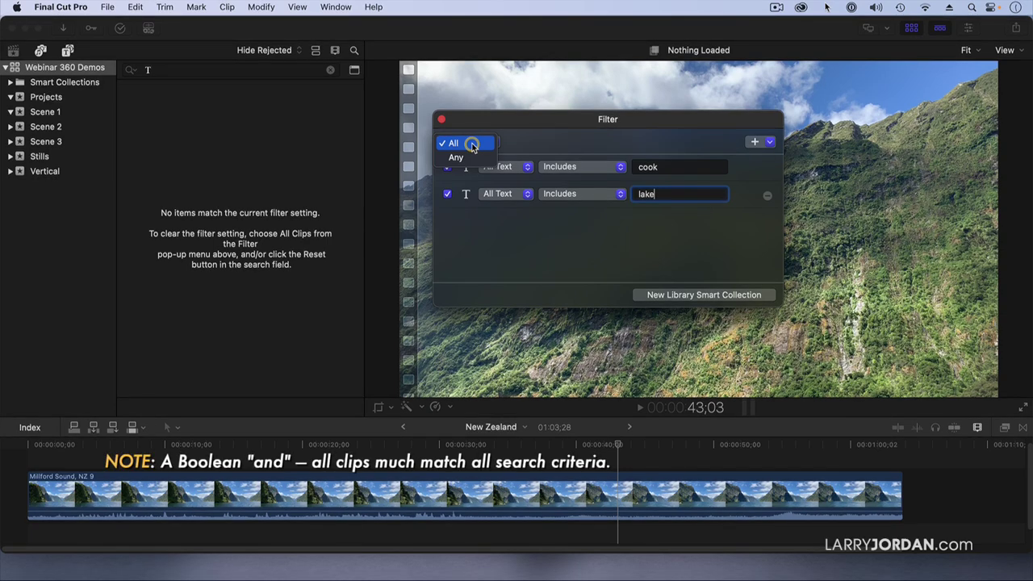
{"action": "left_click", "coordinate": [472, 146]}
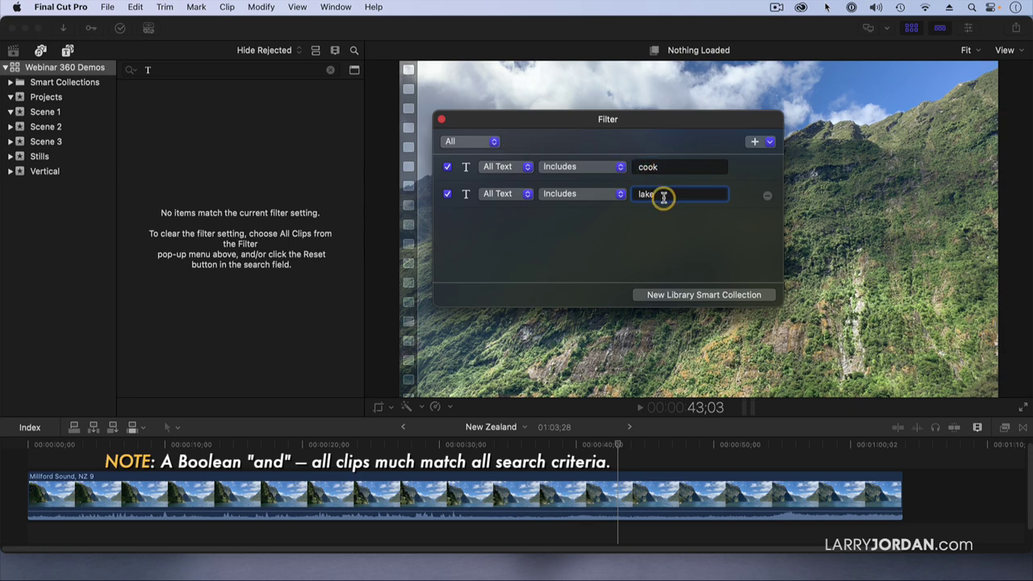
{"action": "left_click", "coordinate": [472, 143]}
{"action": "left_click", "coordinate": [465, 157]}
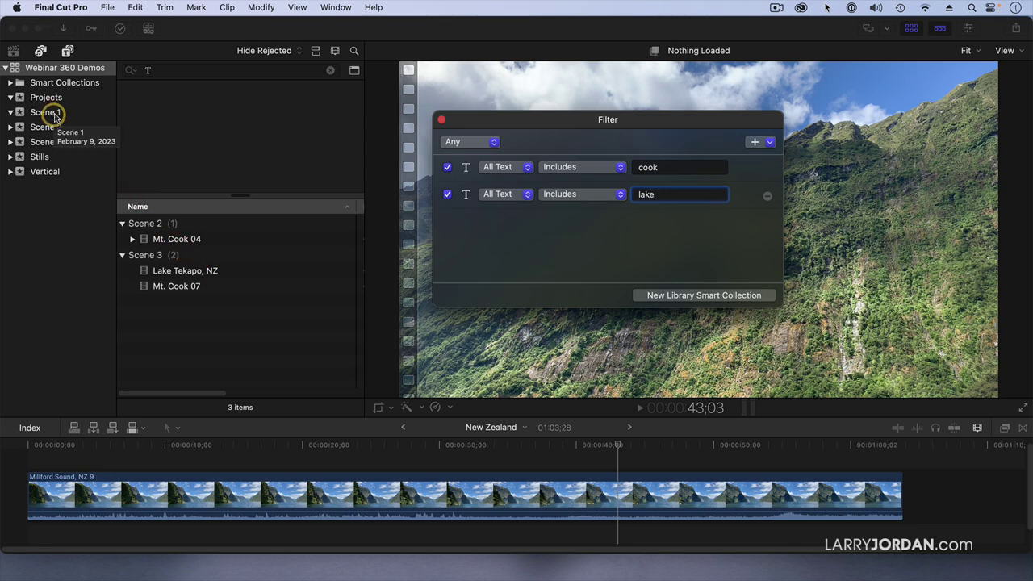
Step: Save the filter as a library smart collection named 'cook & lake'
{"action": "left_click", "coordinate": [691, 295]}
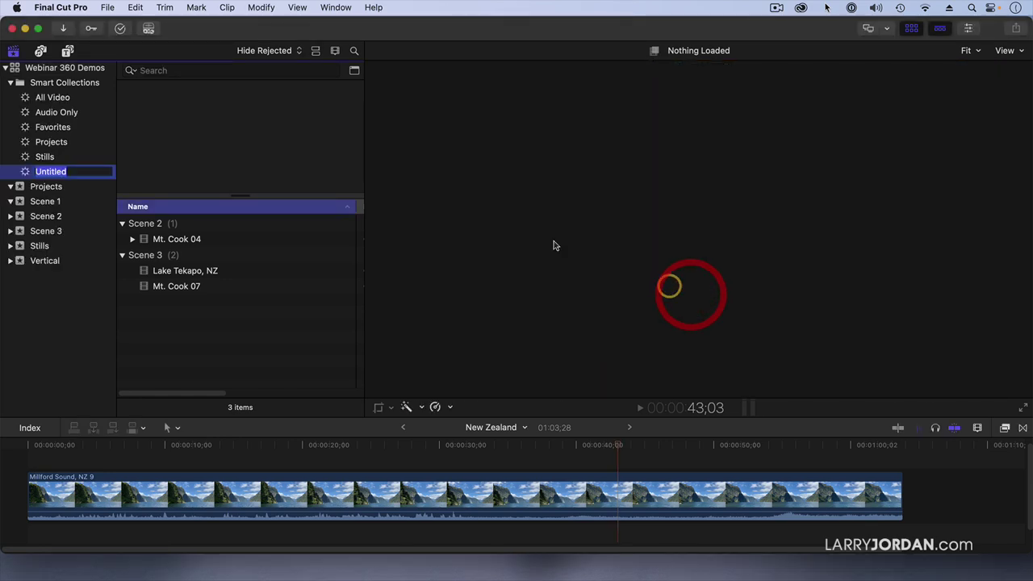
{"action": "type", "text": "cook "}
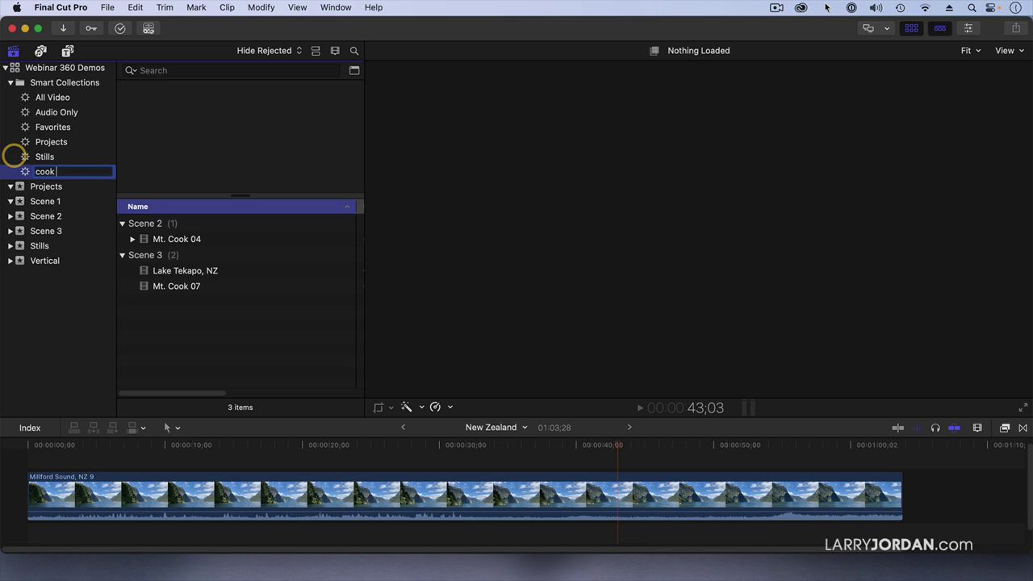
{"action": "type", "text": "& lake"}
{"action": "key", "text": "Return"}
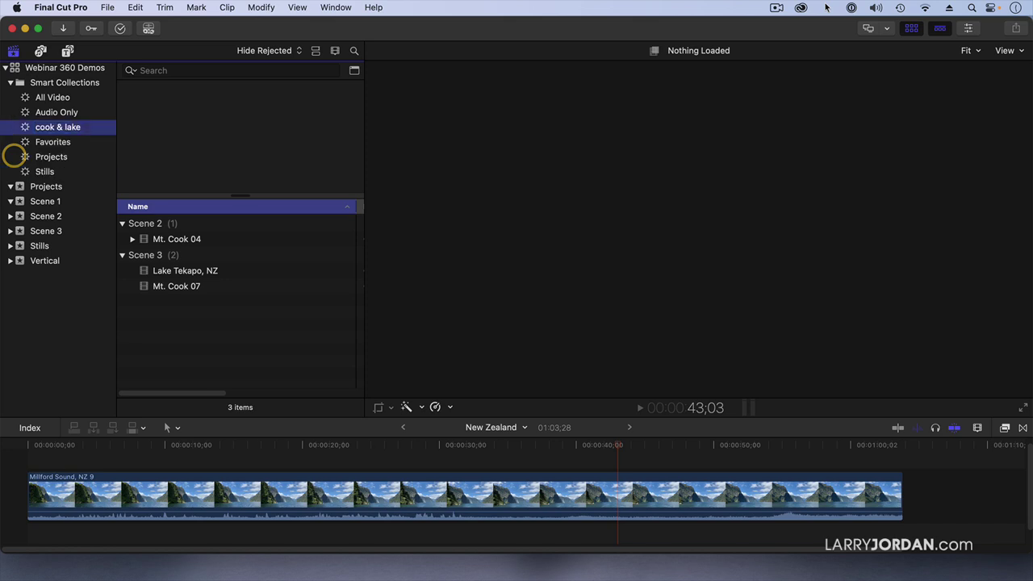
Step: Rename Scene 1's Millford Sound, NZ 1 to 'Millford Sound, NZ 1 - lake' and view cook & lake
{"action": "left_click", "coordinate": [40, 201]}
{"action": "left_click", "coordinate": [178, 224]}
{"action": "left_click", "coordinate": [177, 224]}
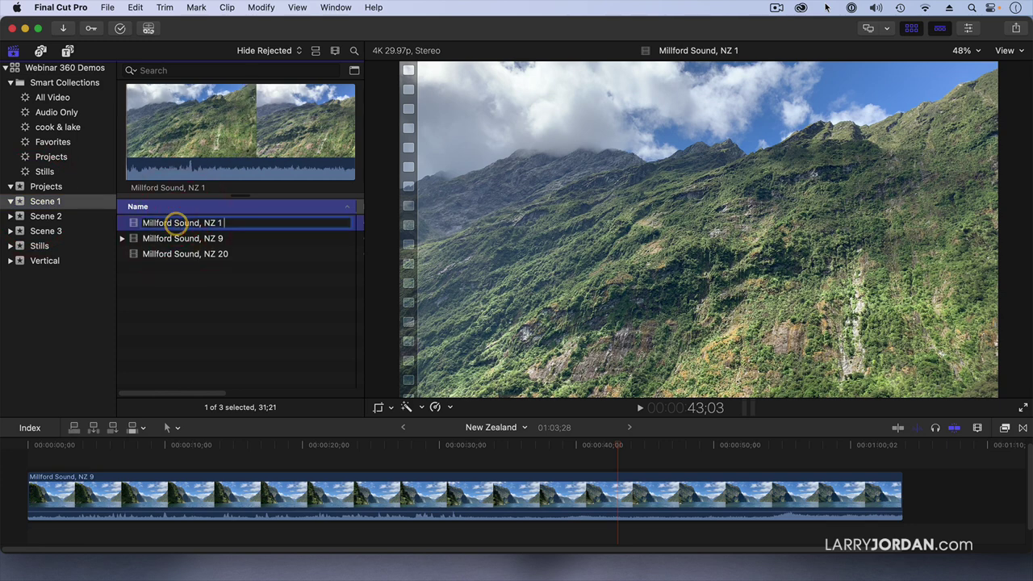
{"action": "type", "text": "- lake"}
{"action": "key", "text": "Return"}
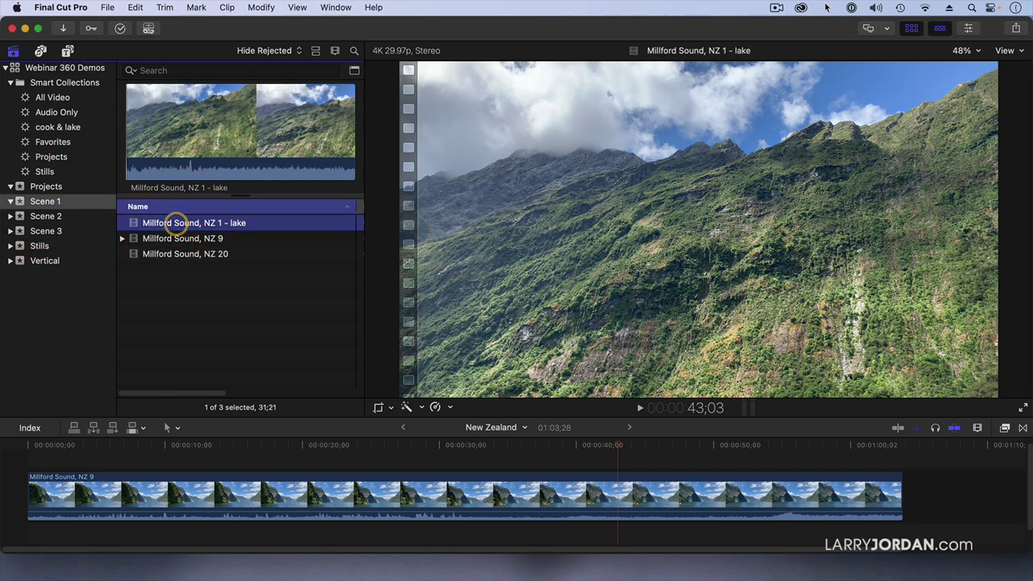
{"action": "left_click", "coordinate": [73, 126]}
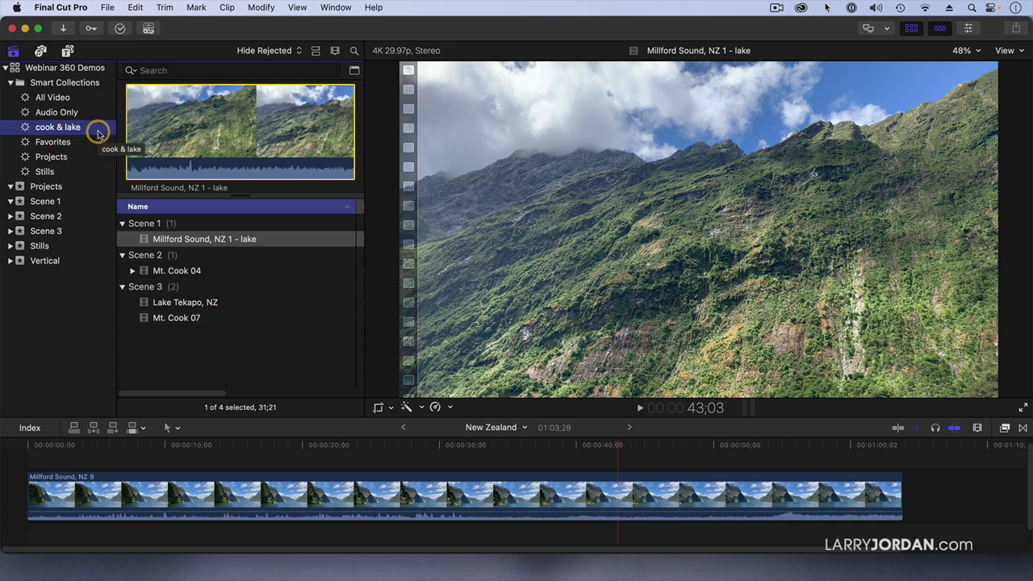
Step: Restore the clip name to Millford Sound, NZ 1 by removing ' - lake'
{"action": "left_click", "coordinate": [231, 239]}
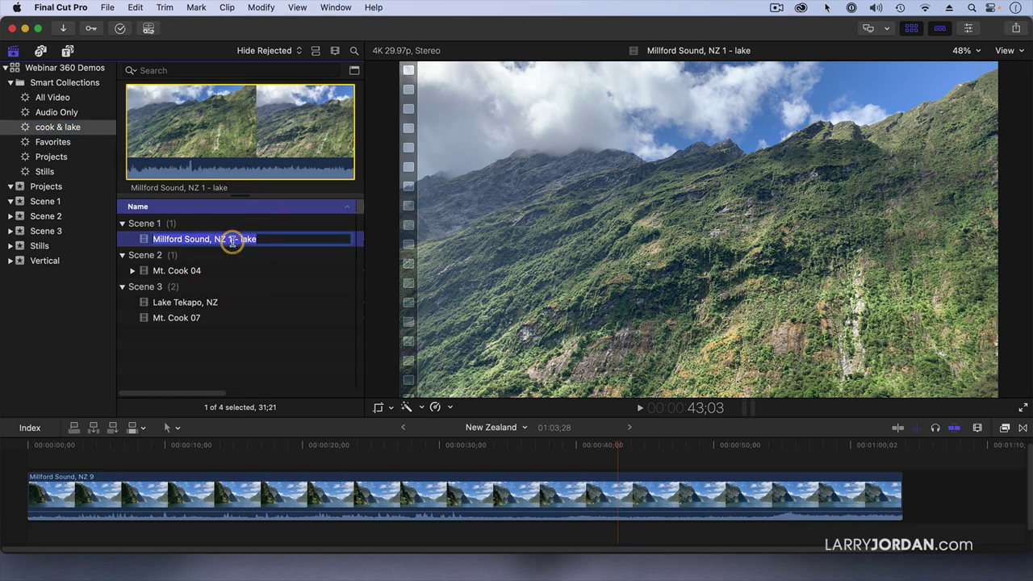
{"action": "key", "text": "Right"}
{"action": "key", "text": "BackSpace"}
{"action": "key", "text": "BackSpace"}
{"action": "key", "text": "BackSpace"}
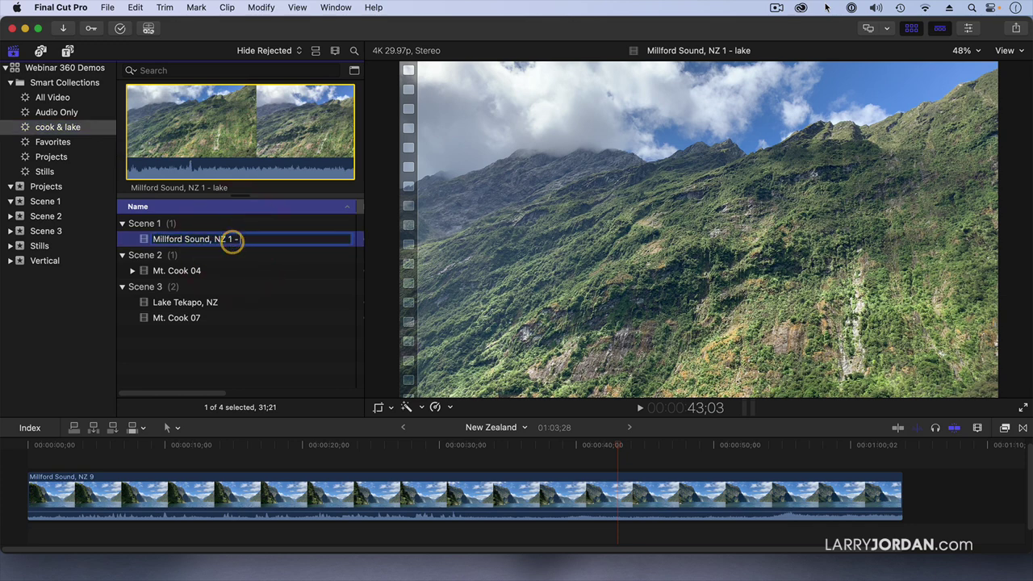
{"action": "key", "text": "Return"}
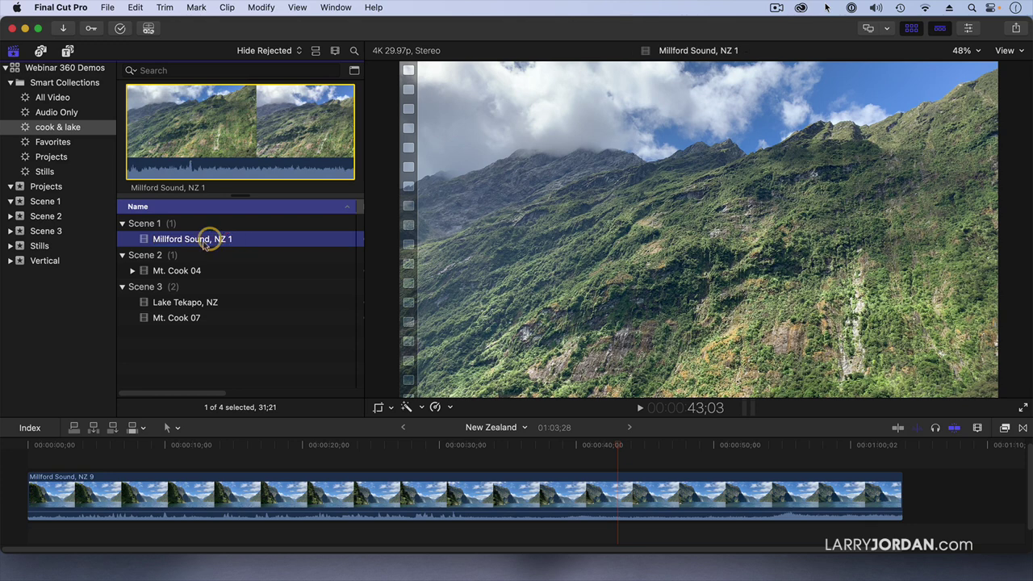
Step: Confirm cook & lake is back to 3 clips, then show the Stills event
{"action": "left_click", "coordinate": [71, 144]}
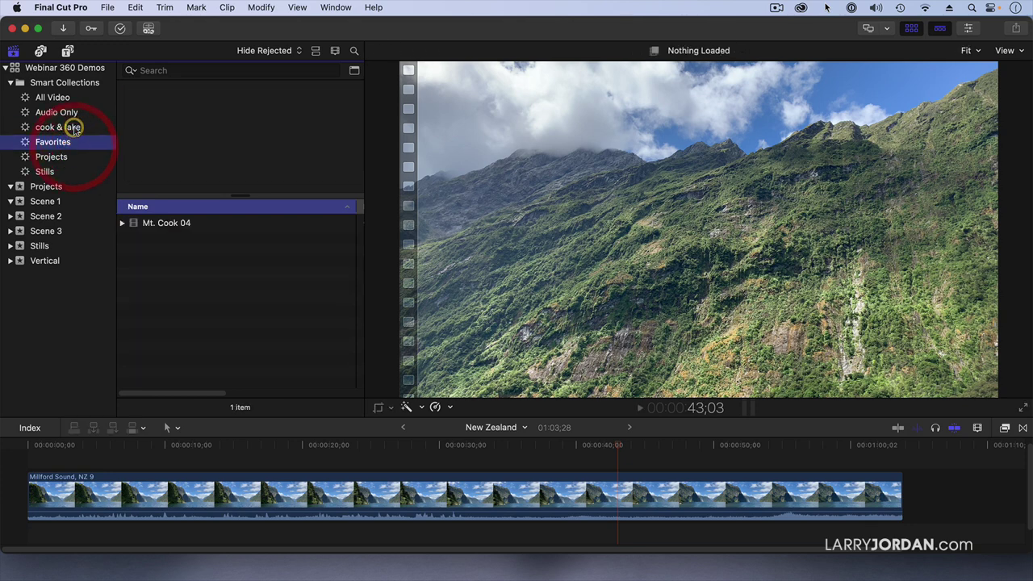
{"action": "left_click", "coordinate": [71, 127]}
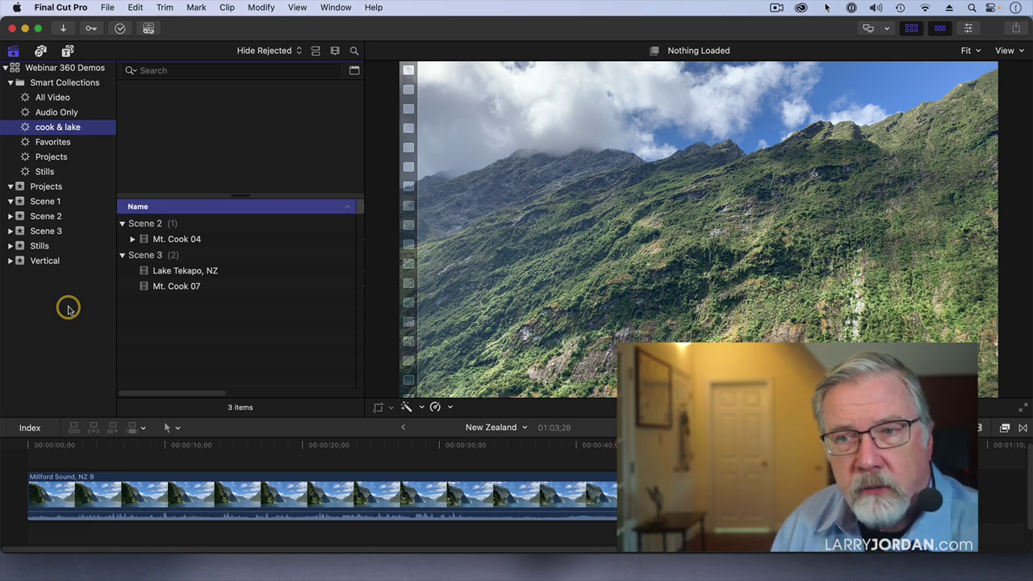
{"action": "left_click", "coordinate": [40, 245]}
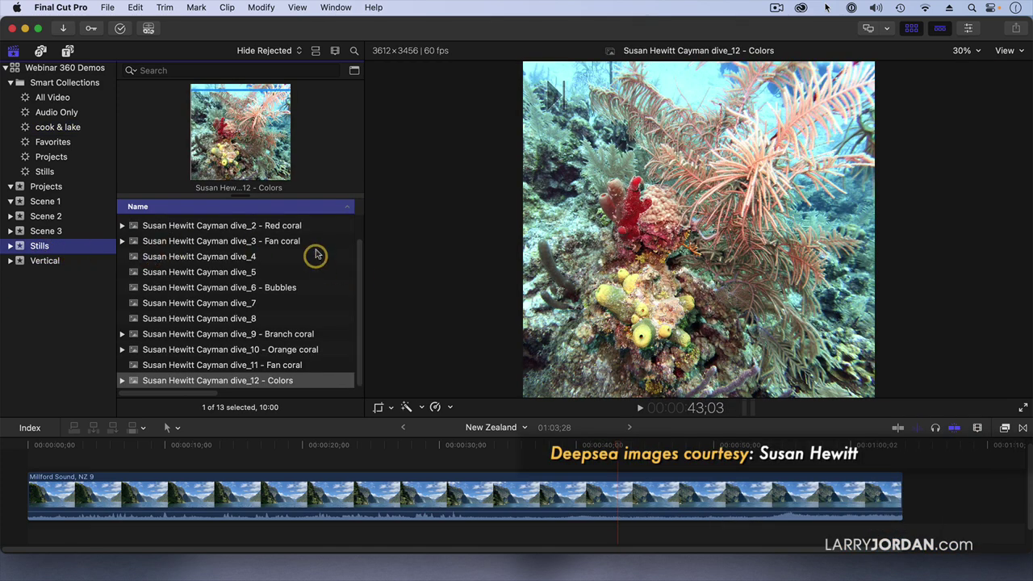
{"action": "scroll", "coordinate": [309, 223], "scroll_direction": "up", "scroll_amount": 2}
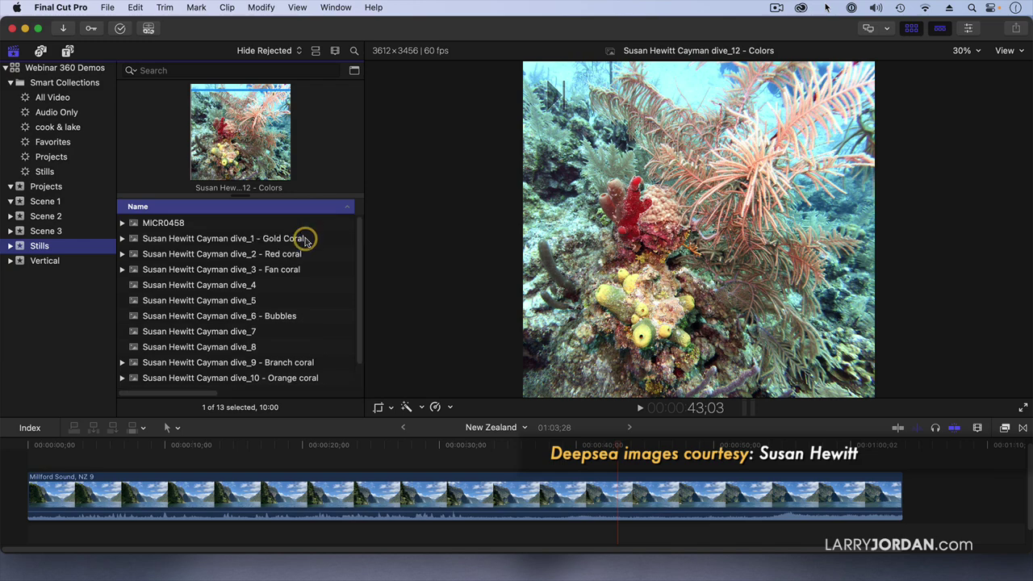
{"action": "left_click", "coordinate": [306, 240]}
{"action": "key", "text": "Down"}
{"action": "key", "text": "Down"}
{"action": "key", "text": "Down"}
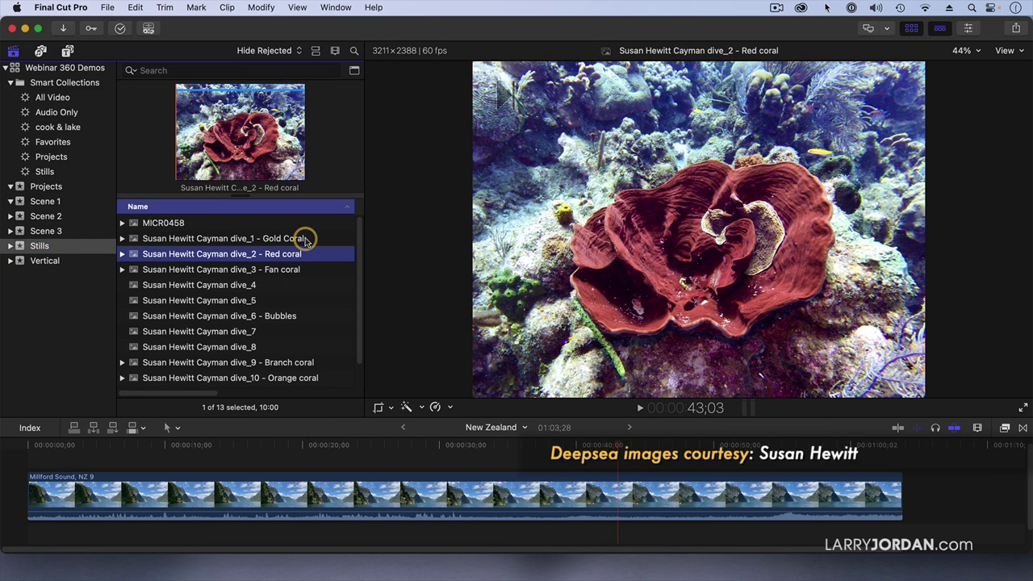
{"action": "key", "text": "Down"}
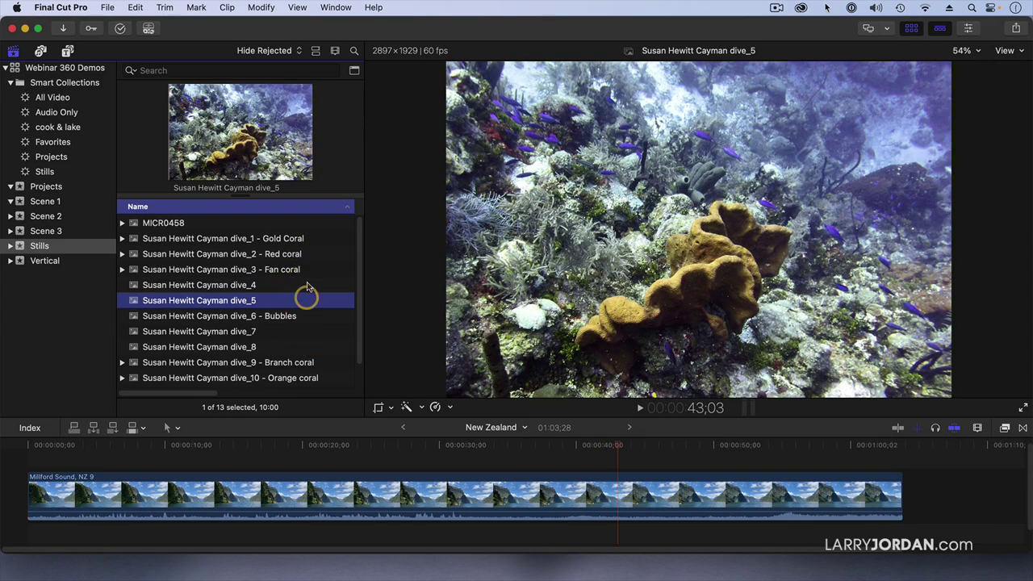
{"action": "left_click", "coordinate": [289, 333]}
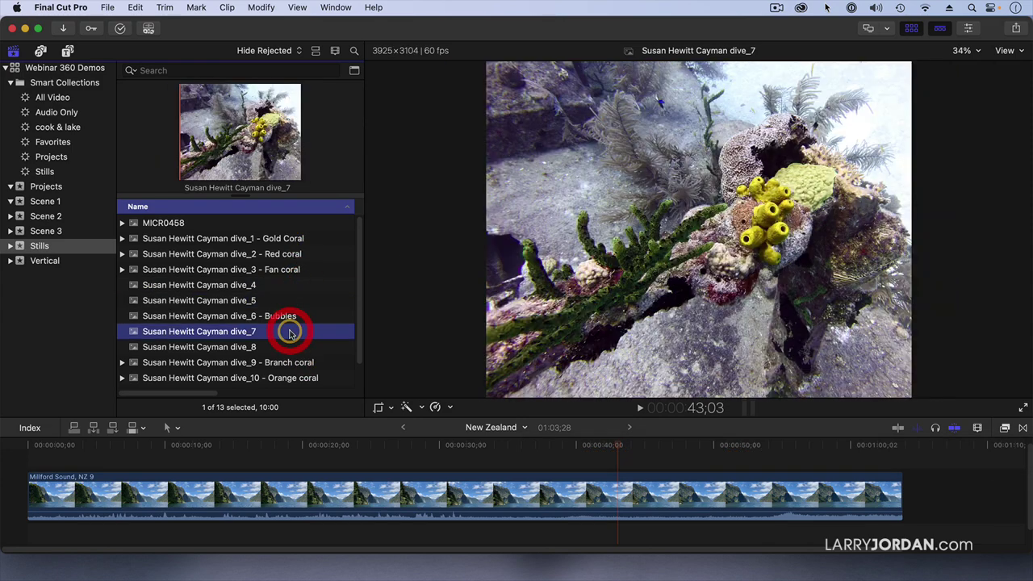
{"action": "left_click", "coordinate": [289, 346]}
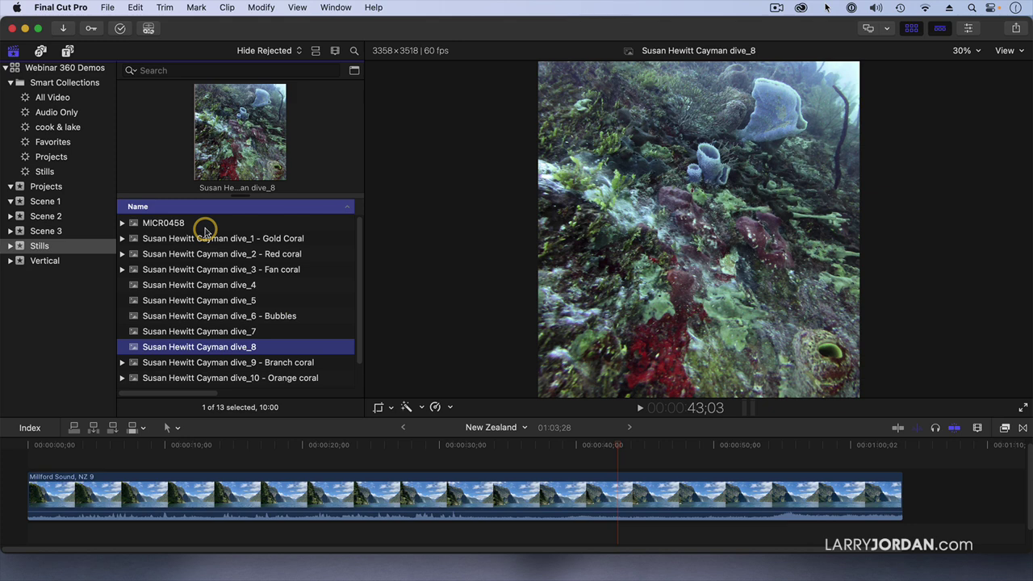
{"action": "left_click", "coordinate": [86, 71]}
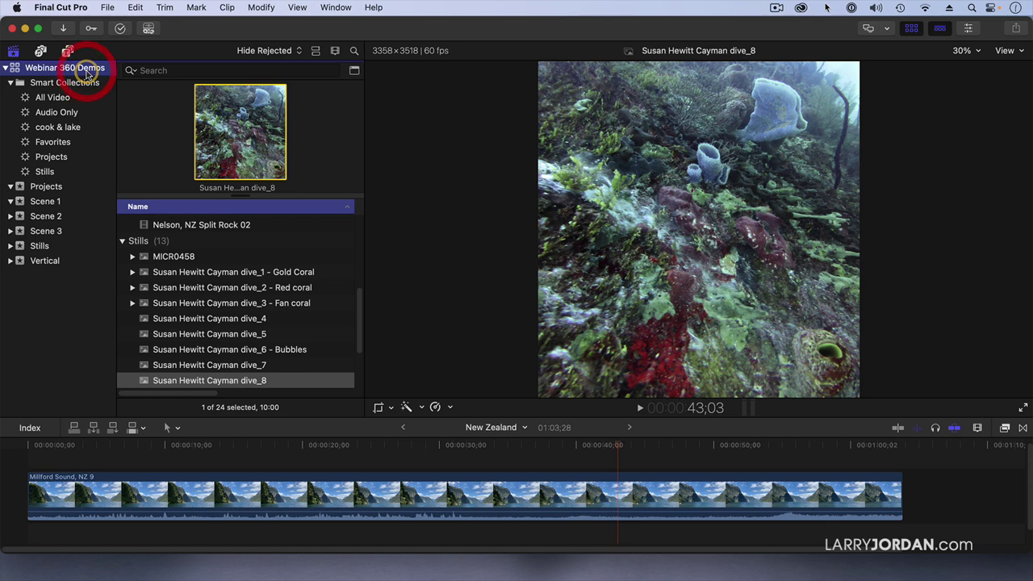
{"action": "left_click", "coordinate": [40, 244]}
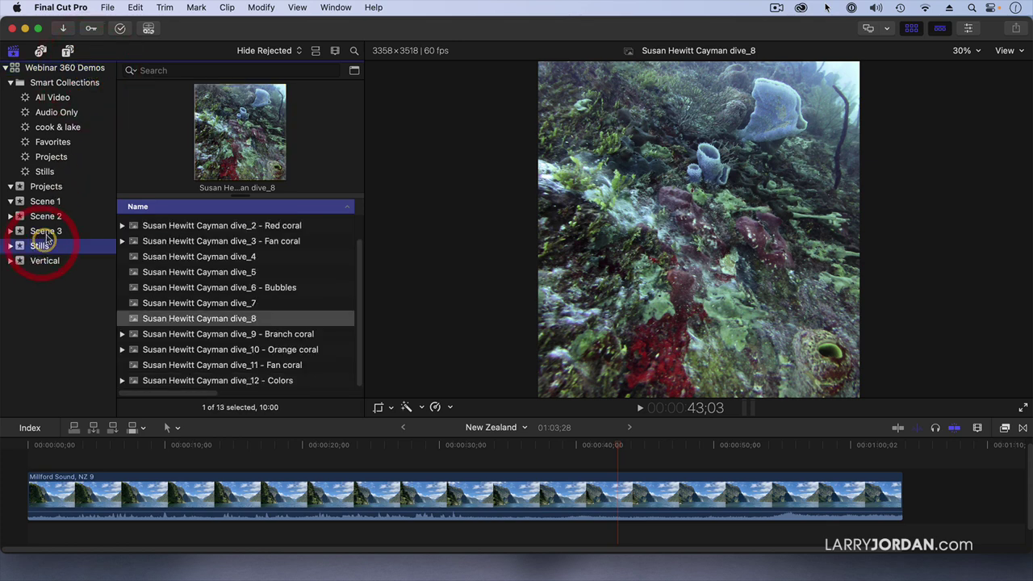
Step: Replace the empty Text rule with a Close-up Keywords rule, leaving 7 Stills items
{"action": "left_click", "coordinate": [355, 72]}
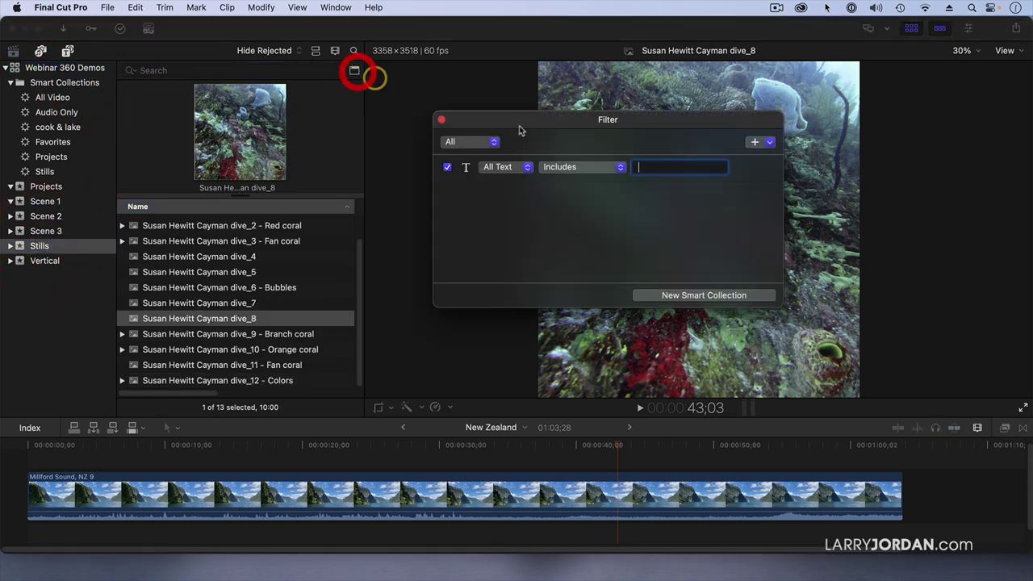
{"action": "left_click", "coordinate": [446, 173]}
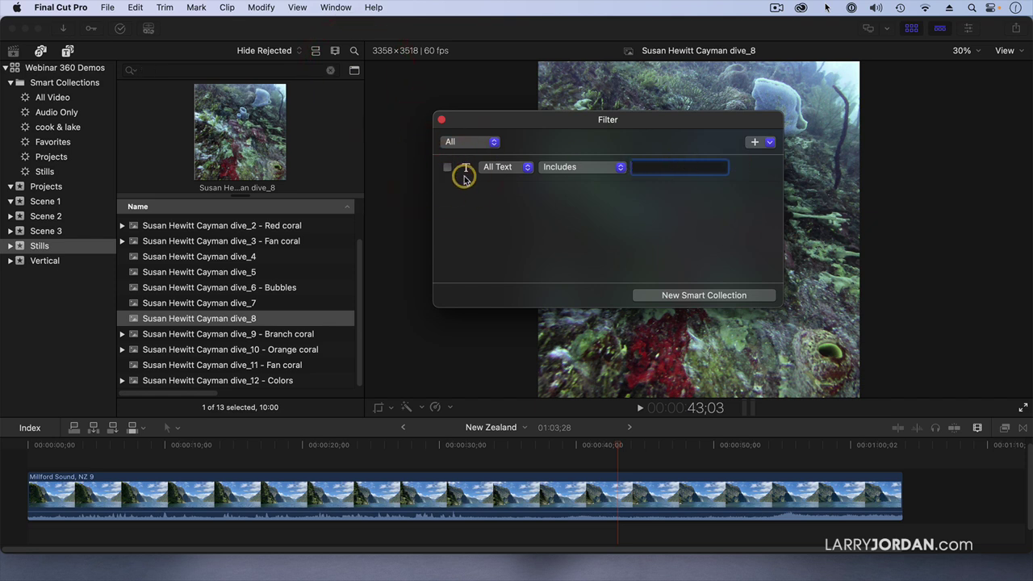
{"action": "left_click", "coordinate": [755, 142]}
{"action": "left_click", "coordinate": [773, 244]}
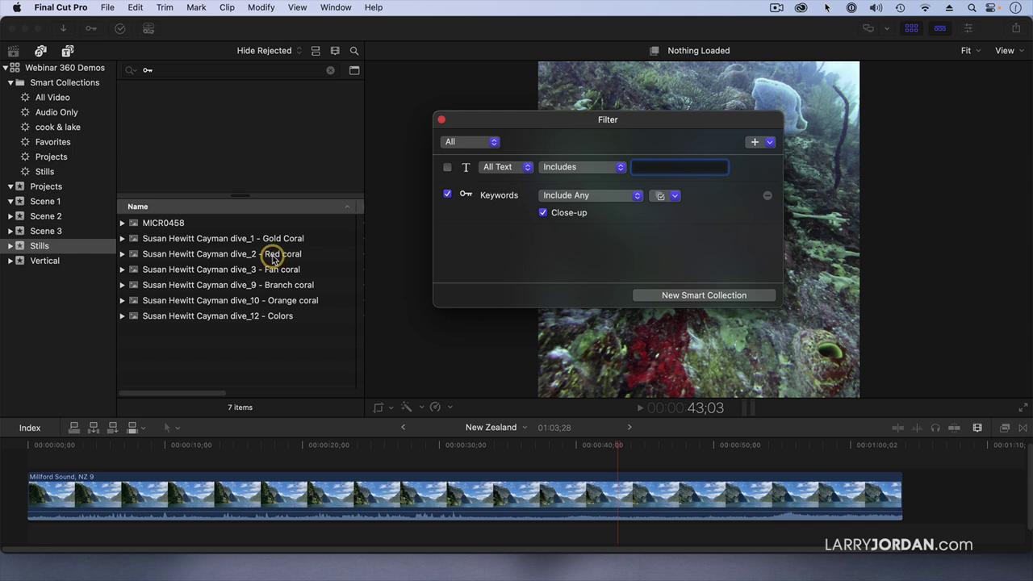
Step: Add a Text rule set to Does Not Include 'red'
{"action": "left_click", "coordinate": [756, 143]}
{"action": "left_click", "coordinate": [761, 159]}
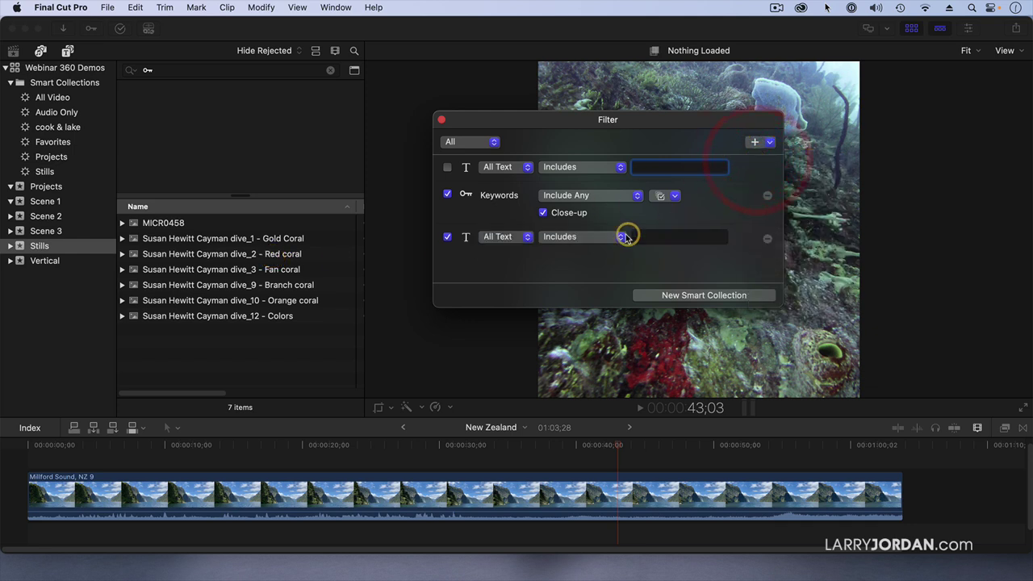
{"action": "left_click", "coordinate": [557, 237]}
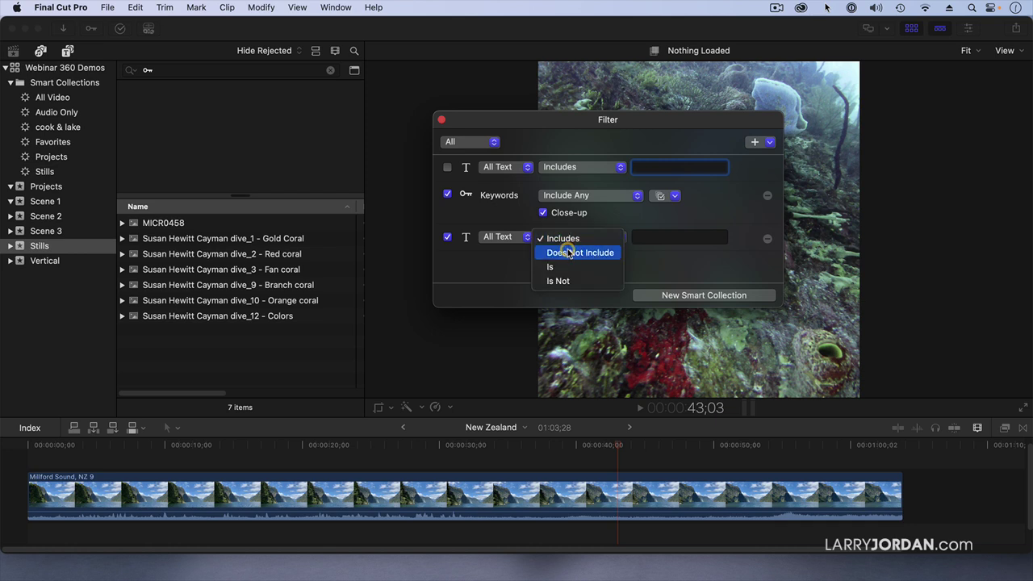
{"action": "left_click", "coordinate": [569, 253]}
{"action": "left_click", "coordinate": [645, 238]}
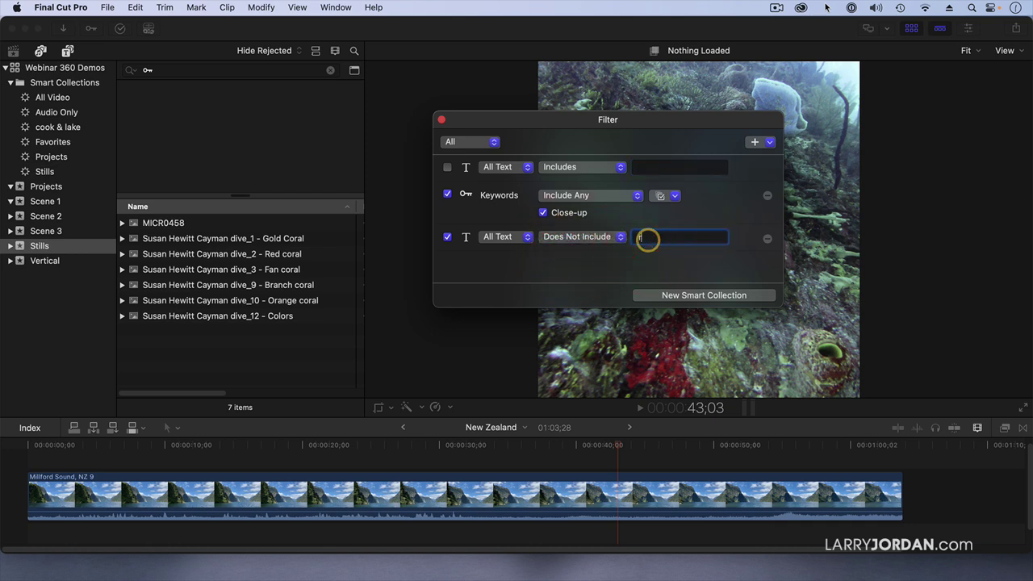
{"action": "type", "text": "red"}
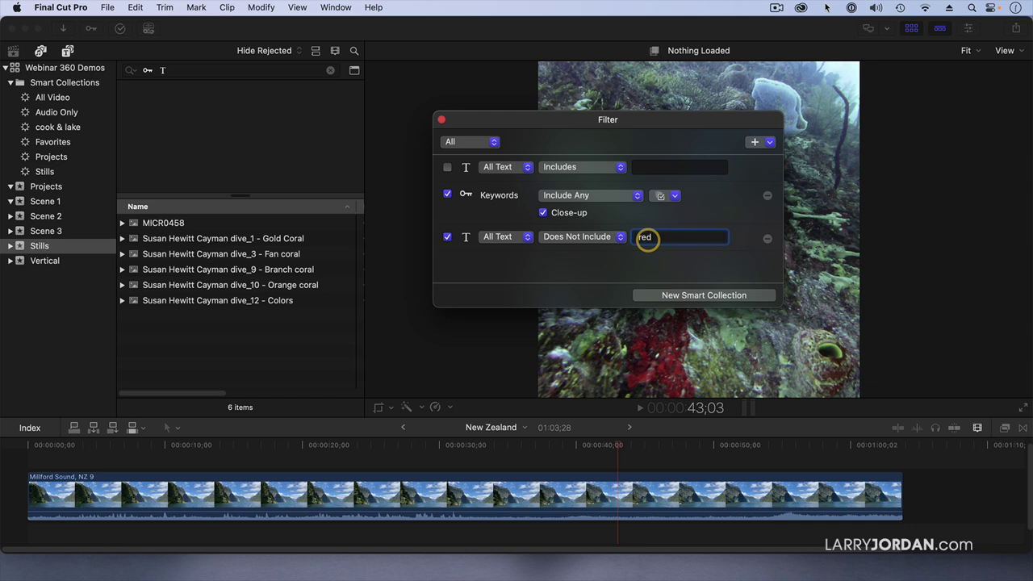
{"action": "left_click", "coordinate": [446, 239]}
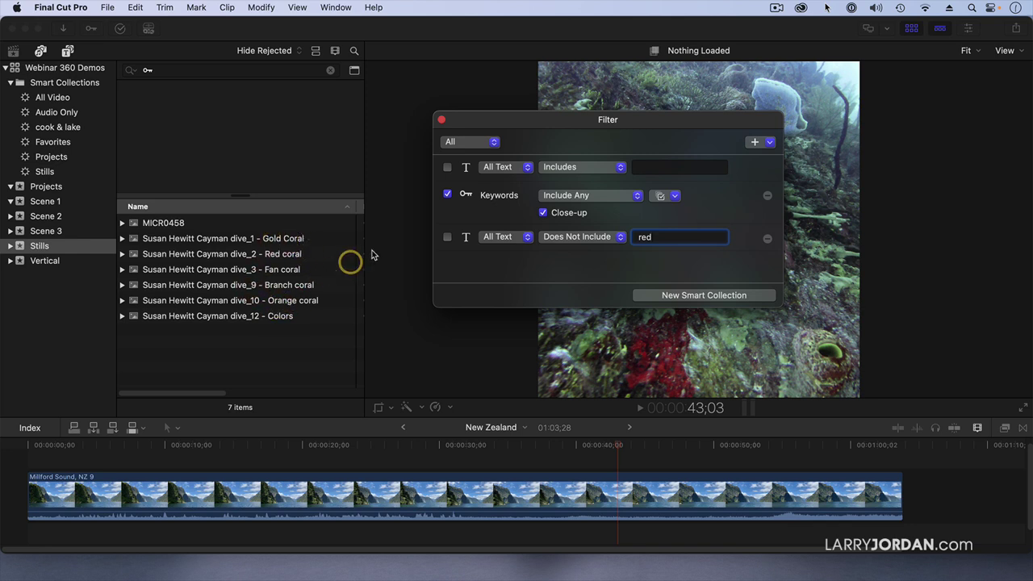
{"action": "left_click", "coordinate": [448, 238]}
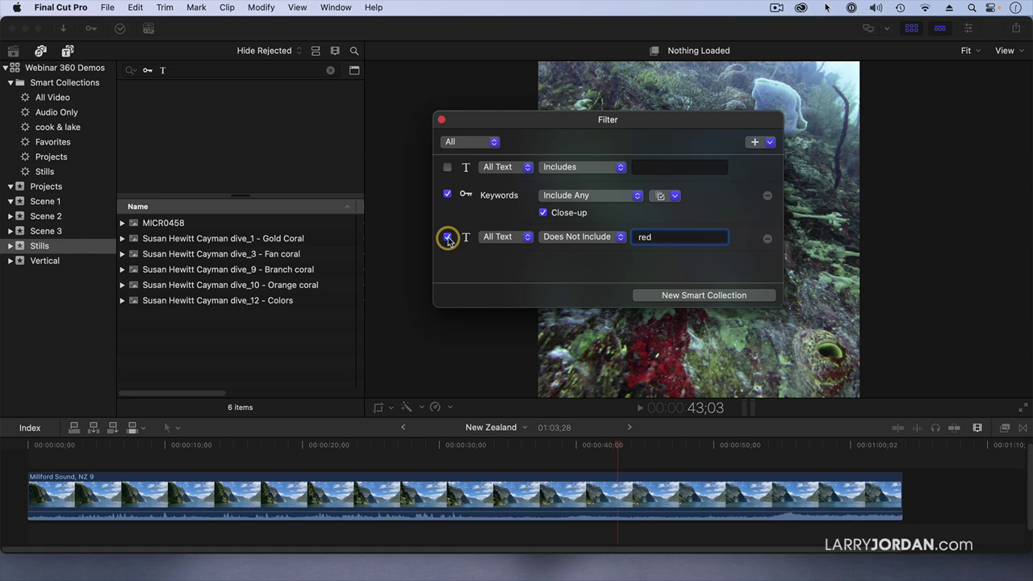
Step: Add another Does Not Include Text rule for 'orange', leaving 5 stills
{"action": "left_click", "coordinate": [758, 143]}
{"action": "left_click", "coordinate": [763, 156]}
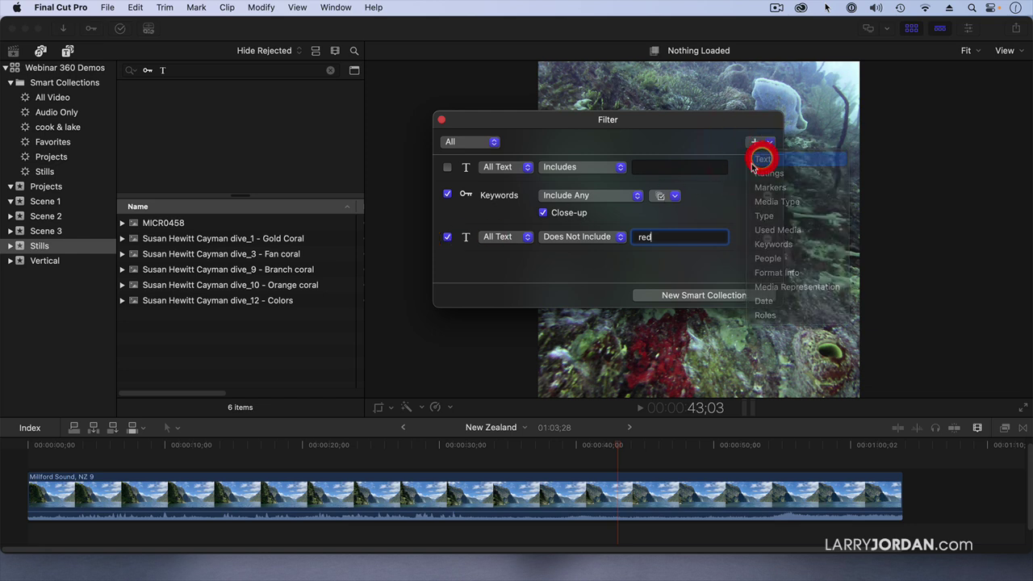
{"action": "left_click", "coordinate": [583, 264]}
{"action": "left_click", "coordinate": [580, 279]}
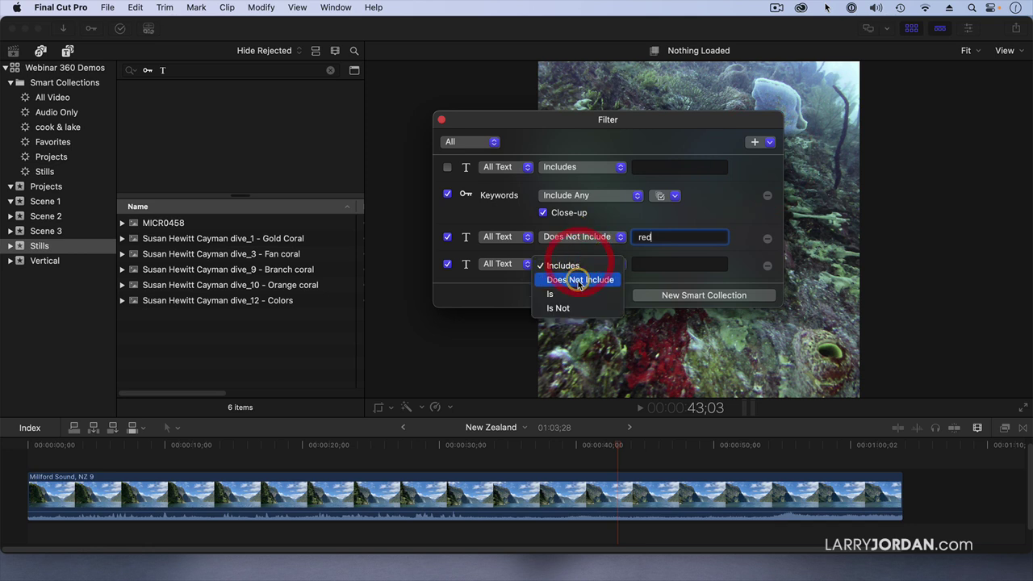
{"action": "left_click", "coordinate": [665, 264]}
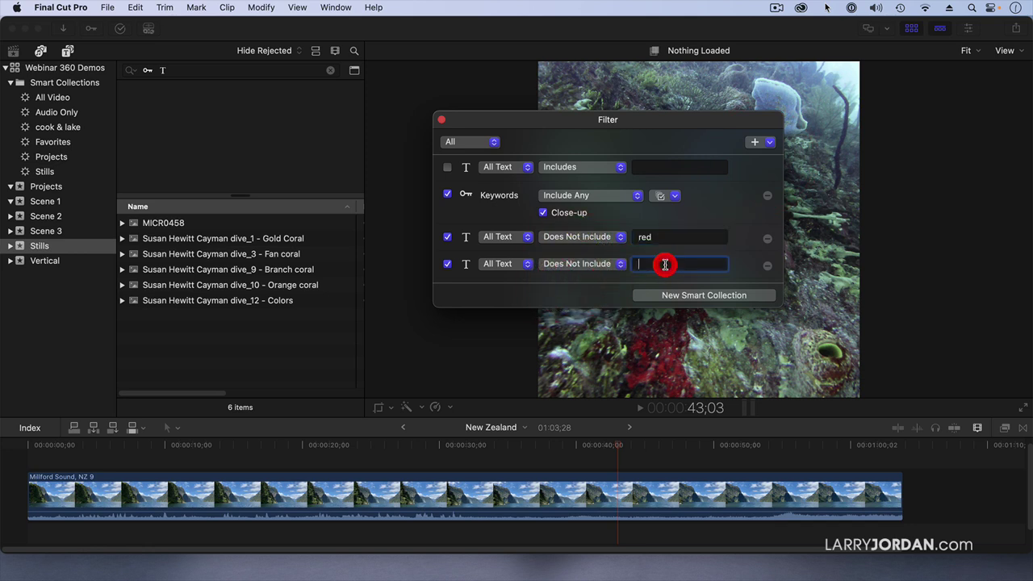
{"action": "type", "text": "orange"}
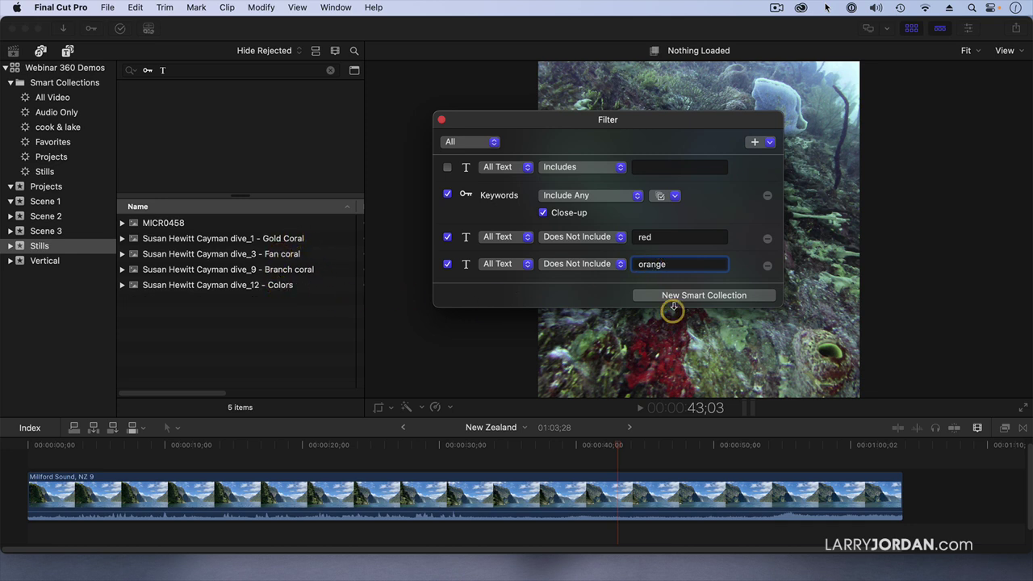
Step: Save the filter as a Stills smart collection 'corals without color' and show its rules
{"action": "left_click", "coordinate": [670, 295]}
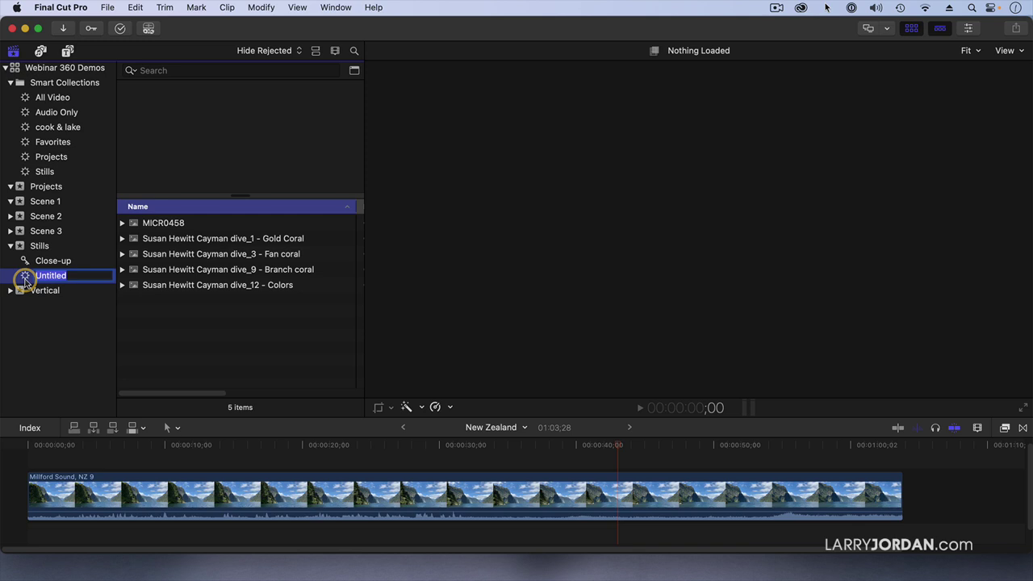
{"action": "type", "text": "corals without c"}
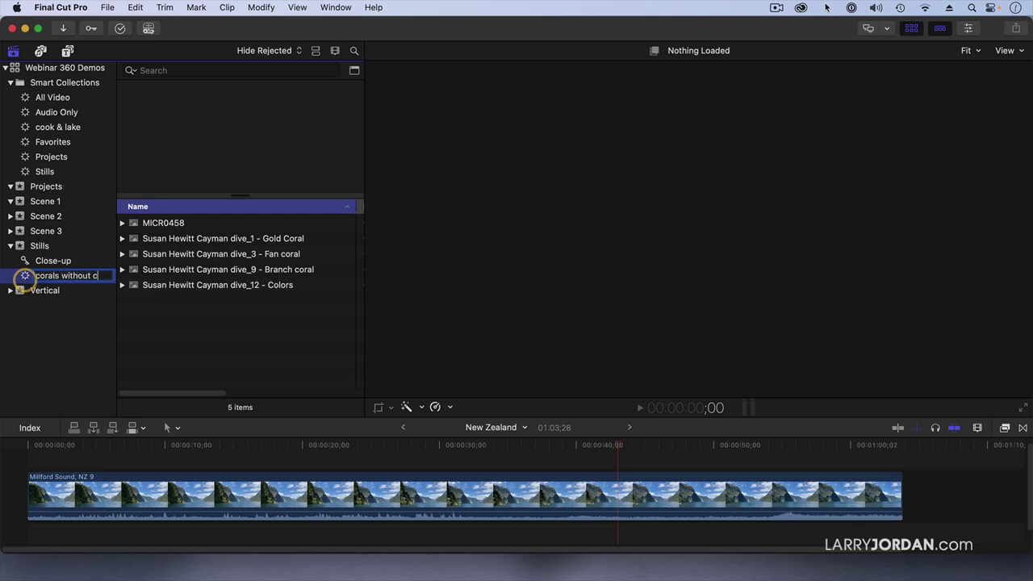
{"action": "type", "text": "olor"}
{"action": "key", "text": "Return"}
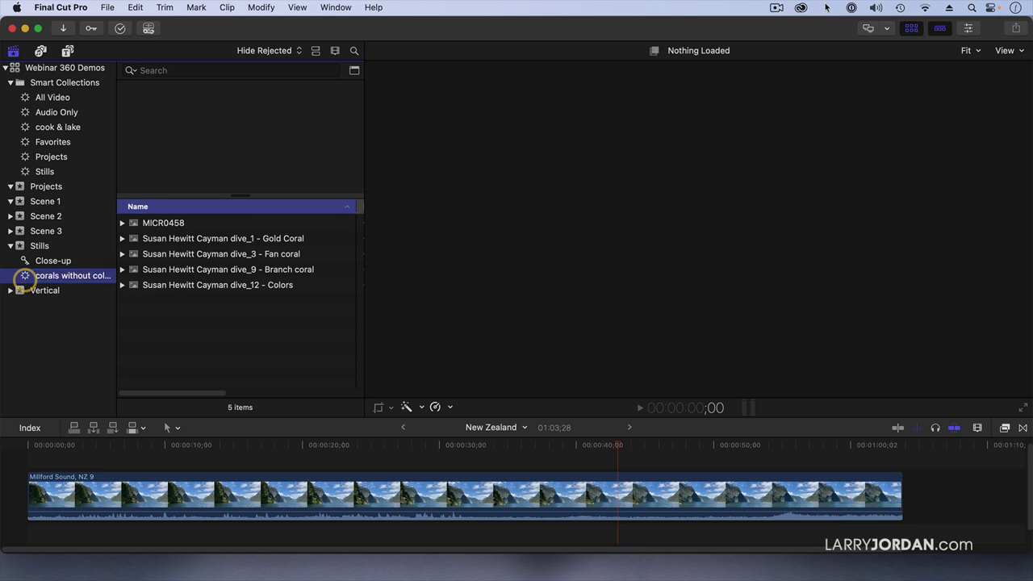
{"action": "double_click", "coordinate": [27, 278]}
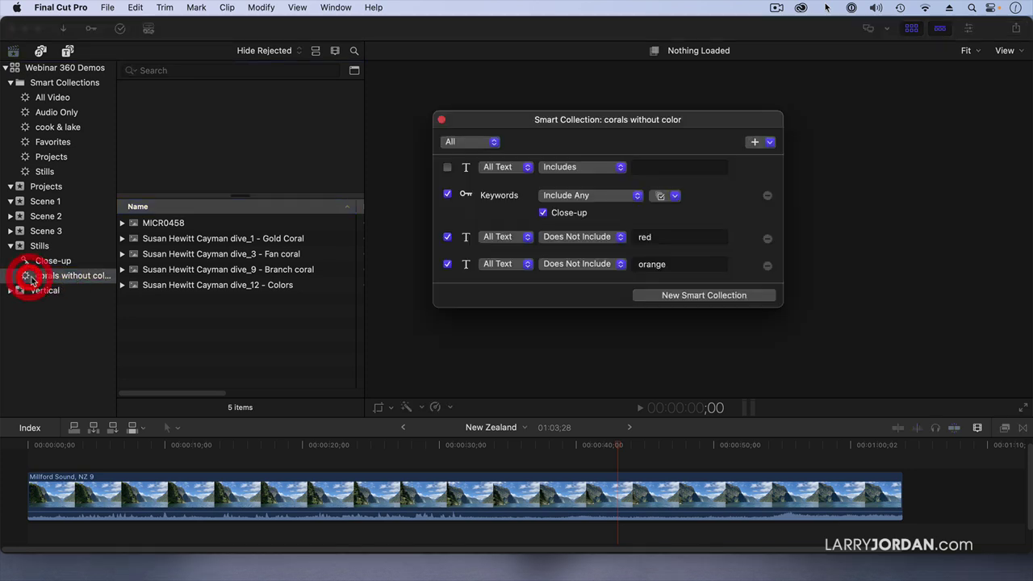
Step: Remove the orange exclusion rule from the collection's criteria and close them
{"action": "left_click", "coordinate": [447, 263]}
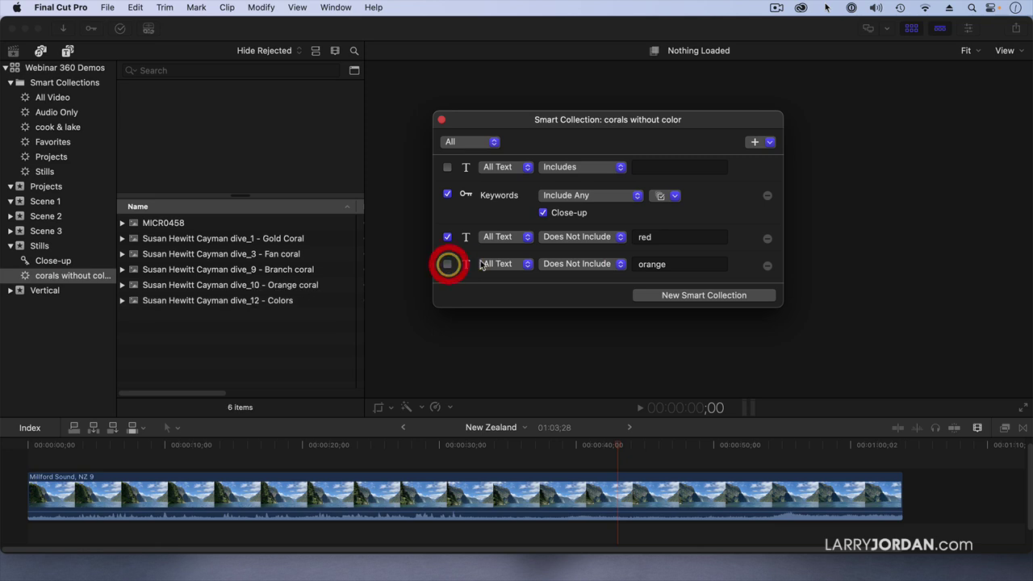
{"action": "left_click", "coordinate": [767, 267]}
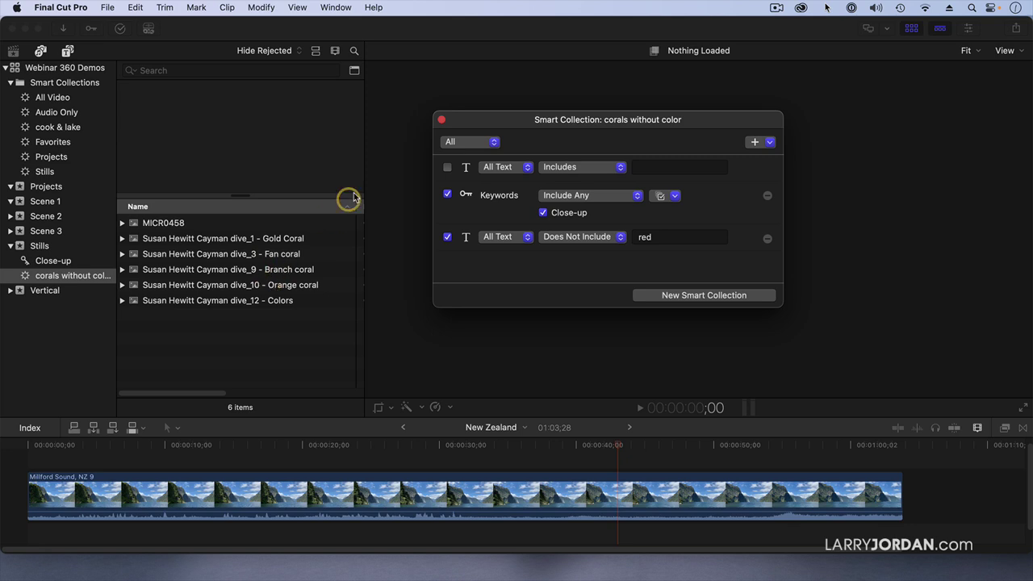
{"action": "left_click", "coordinate": [441, 120]}
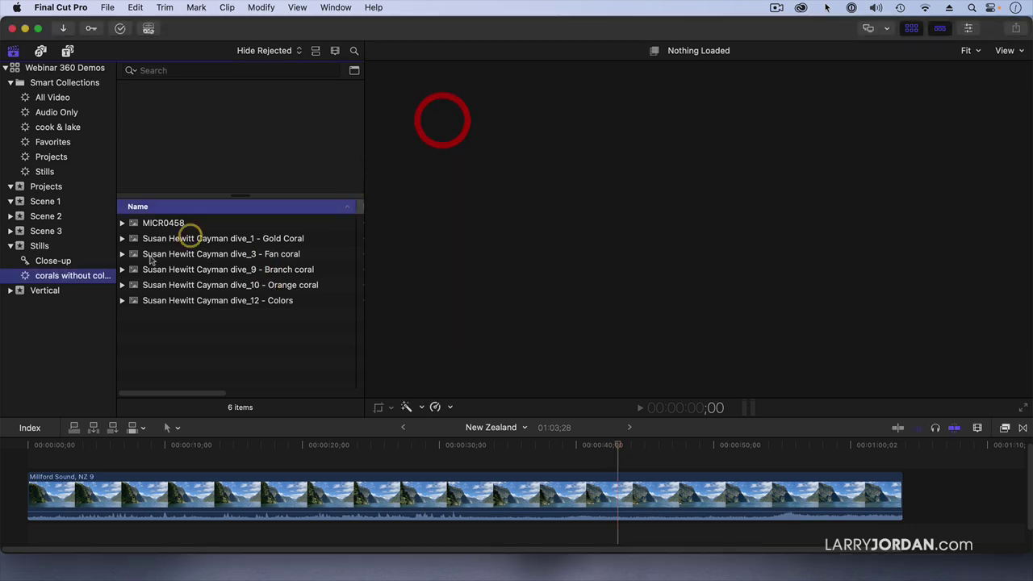
Step: Delete the corals without color smart collection
{"action": "right_click", "coordinate": [87, 279]}
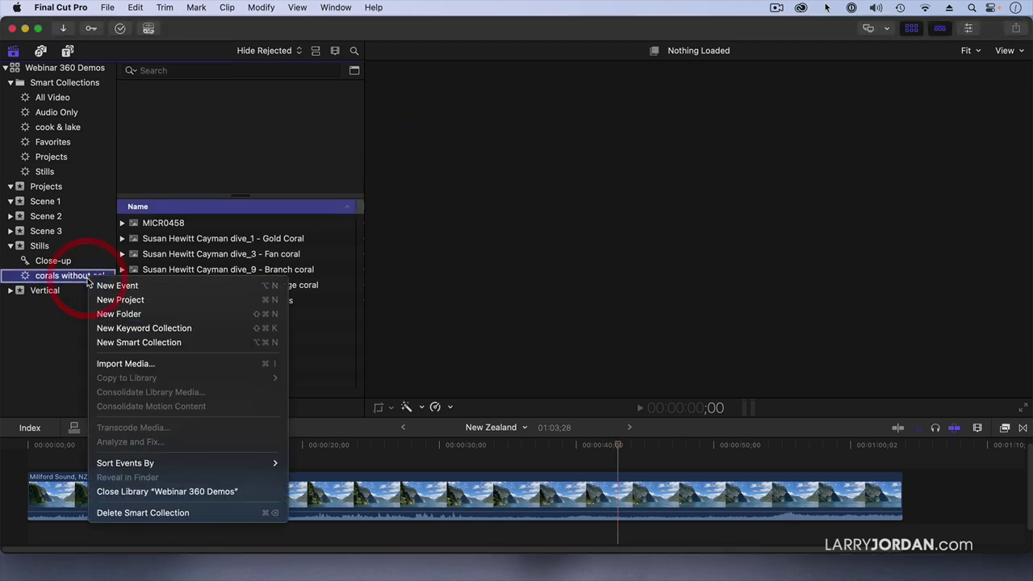
{"action": "left_click", "coordinate": [164, 513]}
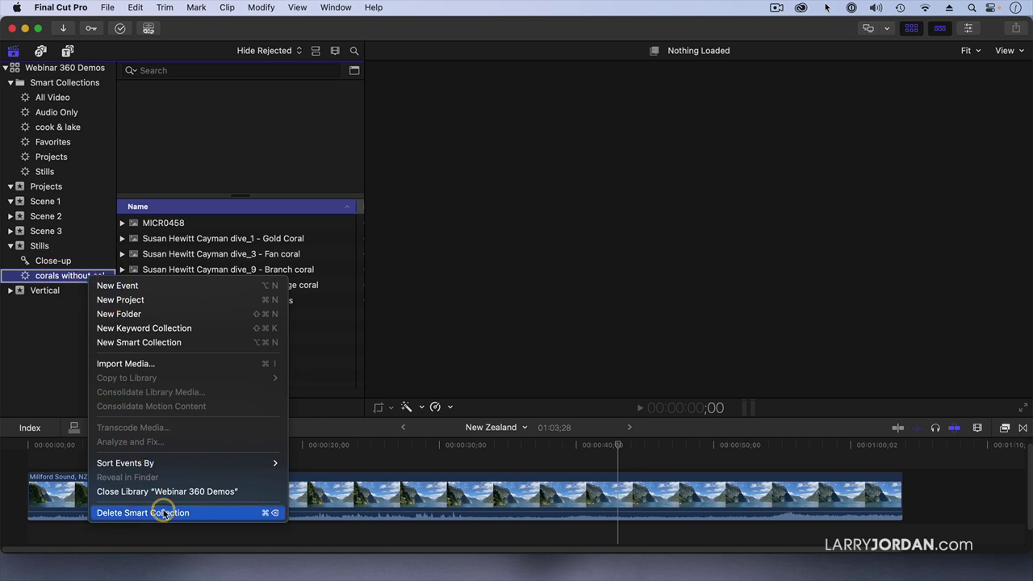
{"action": "left_click", "coordinate": [164, 514]}
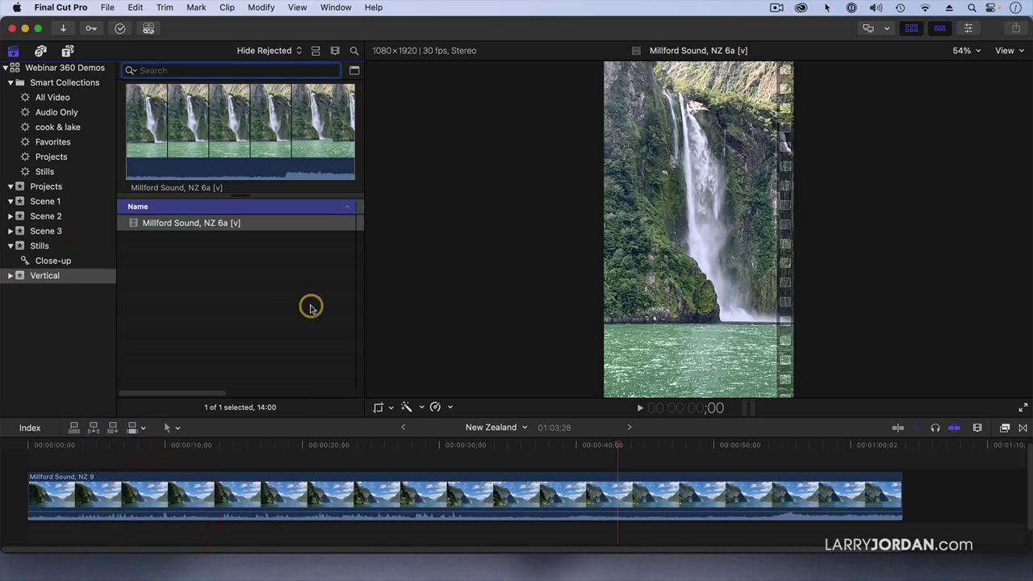